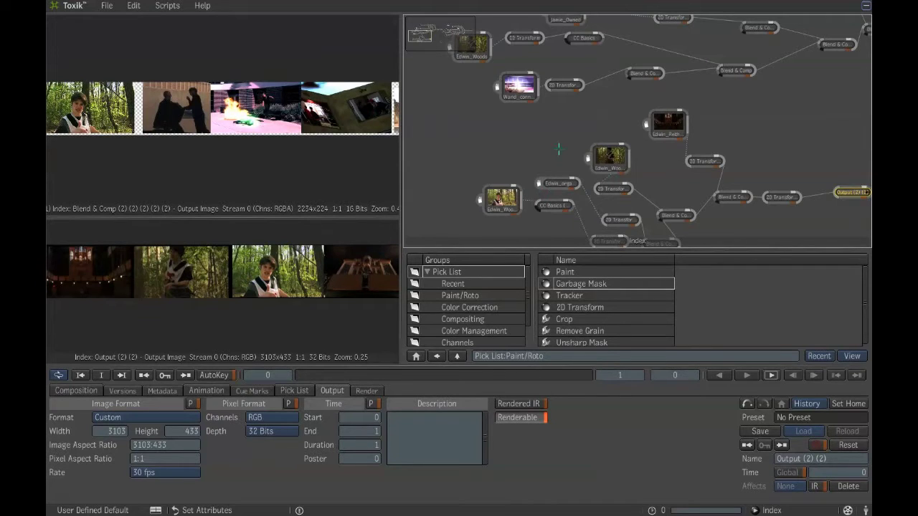
Examine the composition's node trees across the schematic, from the source clips through to the outputs
{"action": "scroll", "coordinate": [559, 149], "scroll_direction": "down", "scroll_amount": 3}
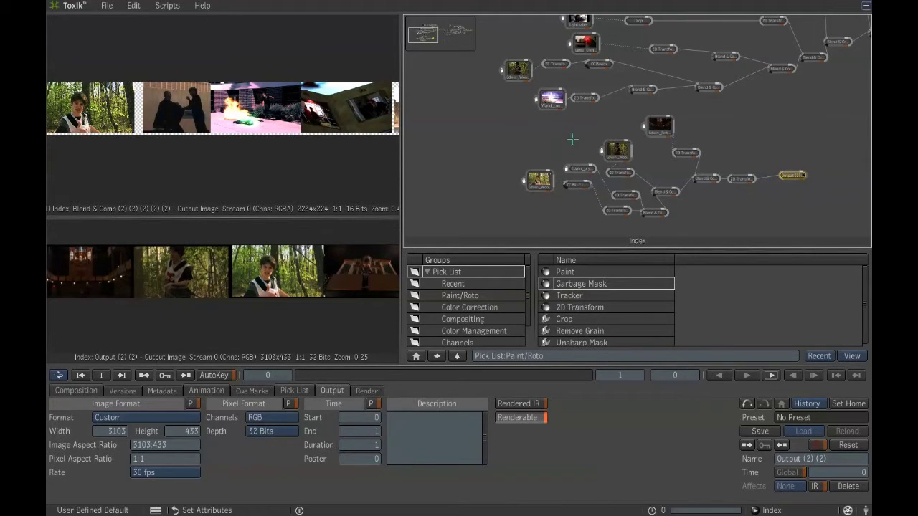
{"action": "left_click_drag", "start_coordinate": [574, 137], "coordinate": [490, 174]}
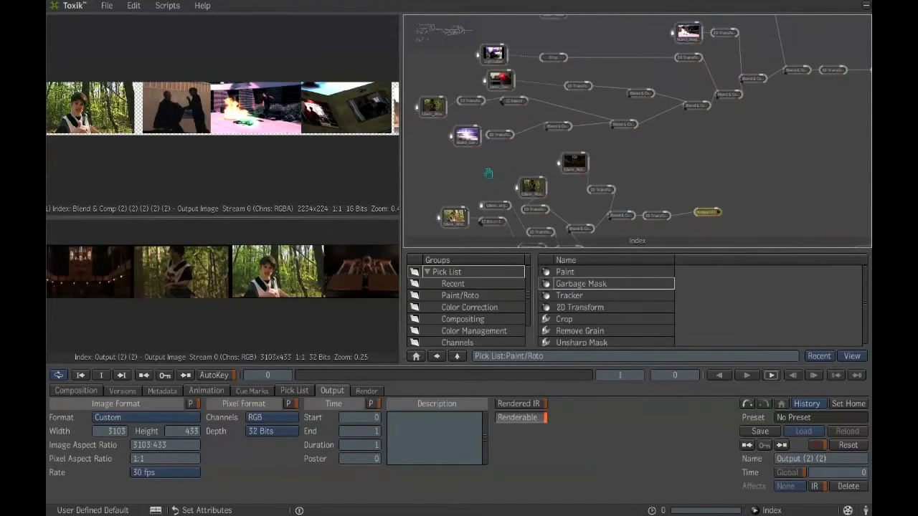
{"action": "scroll", "coordinate": [508, 158], "scroll_direction": "down", "scroll_amount": 5}
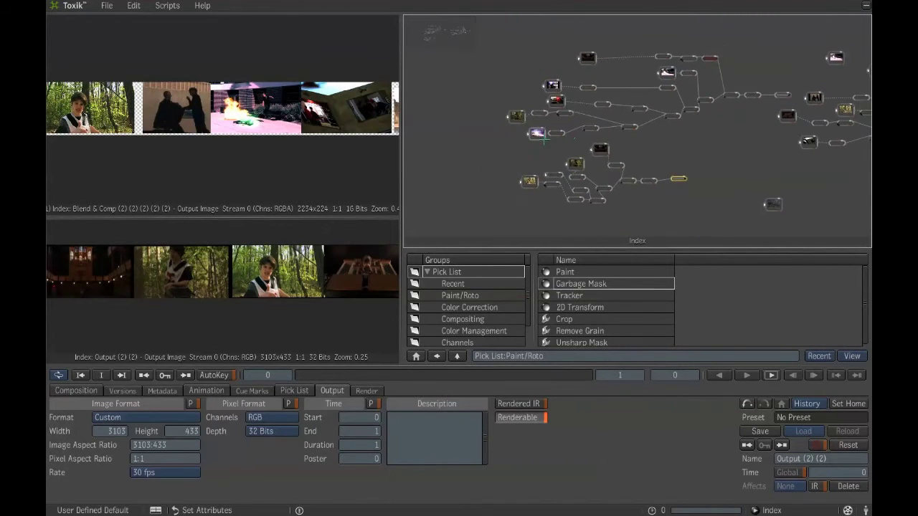
{"action": "left_click_drag", "start_coordinate": [570, 135], "coordinate": [514, 140]}
{"action": "scroll", "coordinate": [514, 140], "scroll_direction": "up", "scroll_amount": 2}
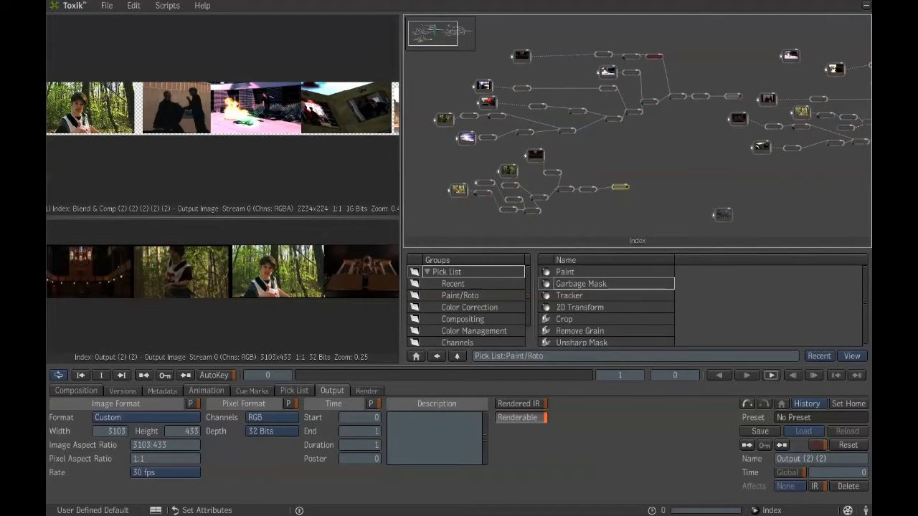
{"action": "left_click_drag", "start_coordinate": [435, 29], "coordinate": [457, 30]}
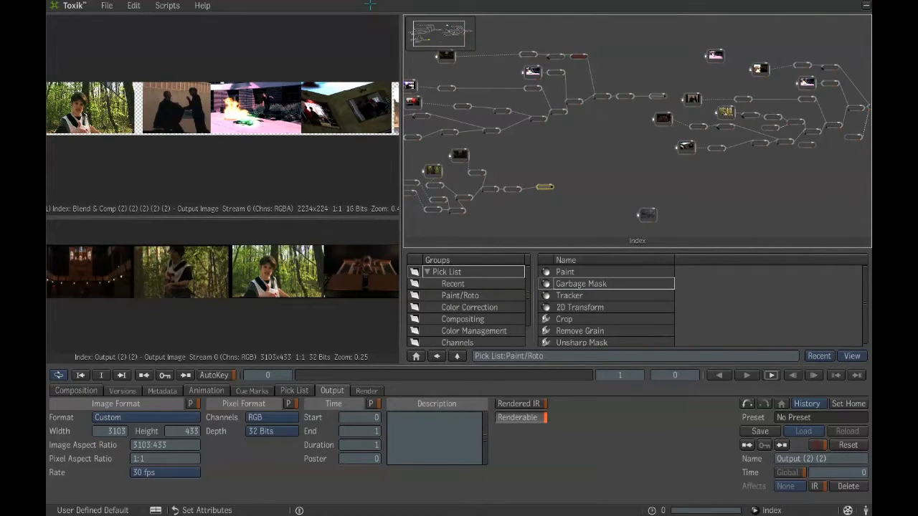
{"action": "scroll", "coordinate": [463, 115], "scroll_direction": "down", "scroll_amount": 2}
{"action": "scroll", "coordinate": [474, 150], "scroll_direction": "up", "scroll_amount": 3}
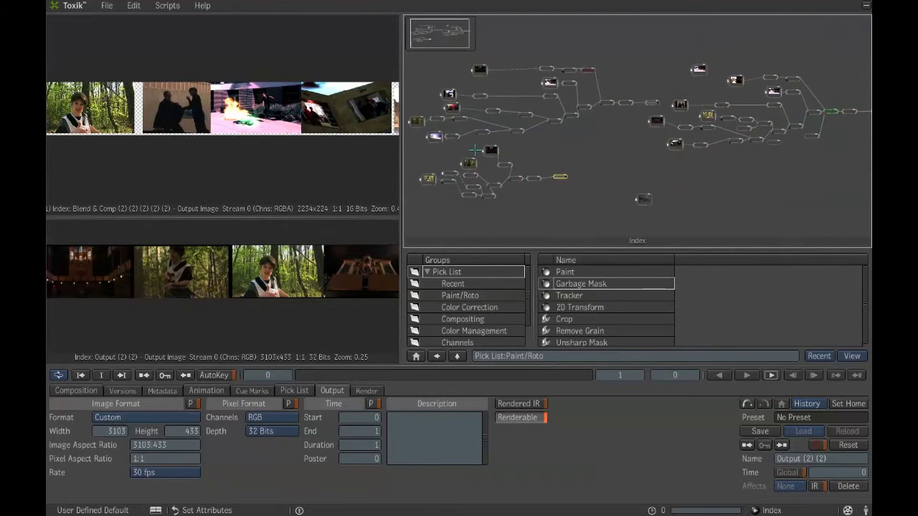
{"action": "scroll", "coordinate": [474, 150], "scroll_direction": "up", "scroll_amount": 4}
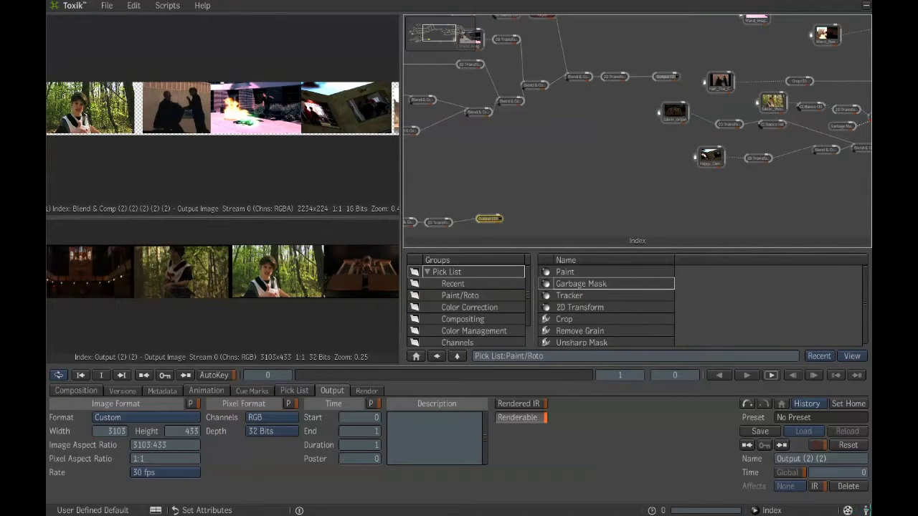
{"action": "scroll", "coordinate": [770, 102], "scroll_direction": "up", "scroll_amount": 1}
In the Creative user preferences, set the player's override fill color to black and apply it
{"action": "left_click", "coordinate": [866, 508]}
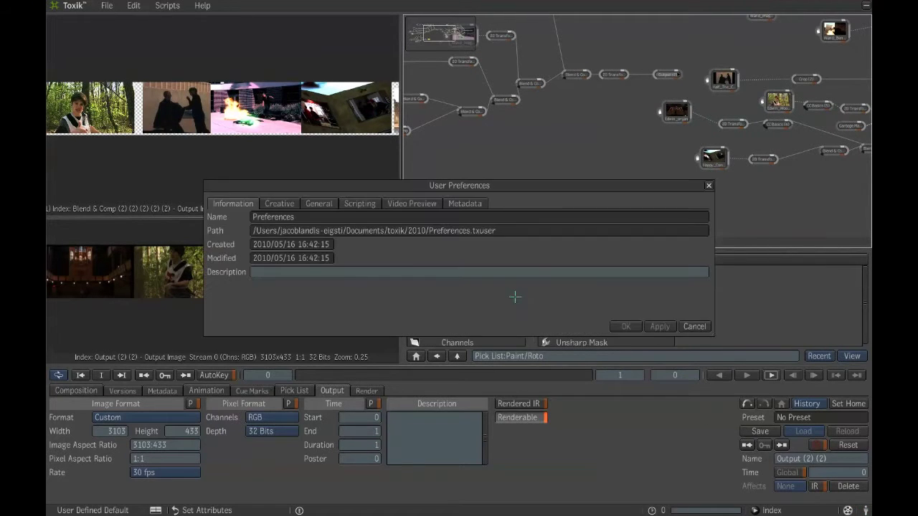
{"action": "left_click", "coordinate": [285, 204]}
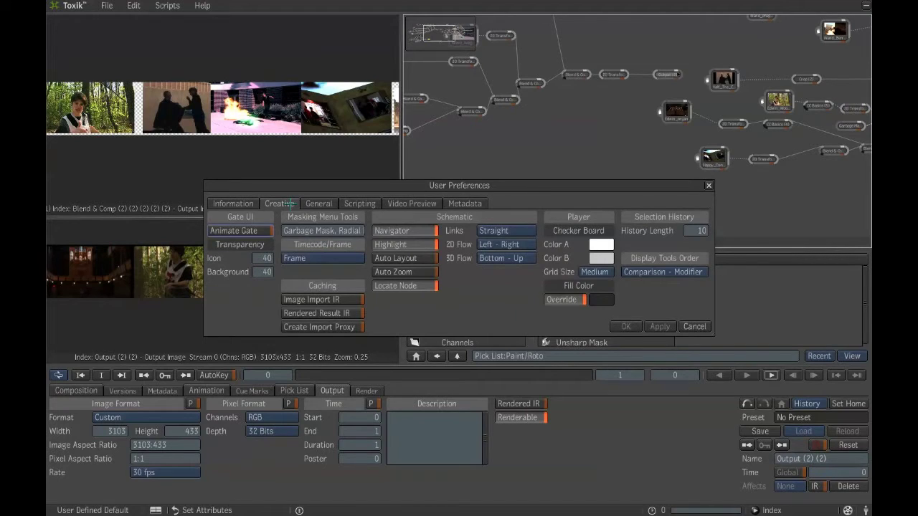
{"action": "left_click", "coordinate": [601, 301]}
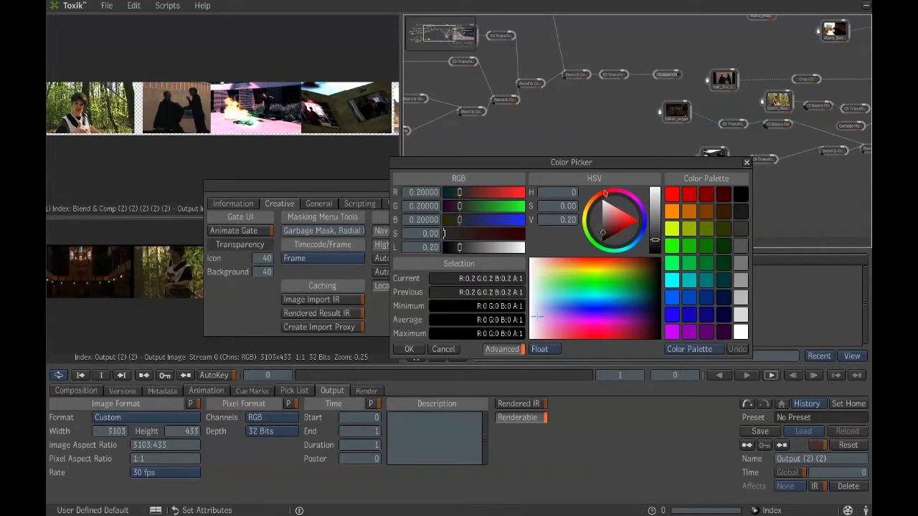
{"action": "left_click", "coordinate": [499, 349]}
{"action": "left_click", "coordinate": [494, 351]}
{"action": "left_click", "coordinate": [736, 192]}
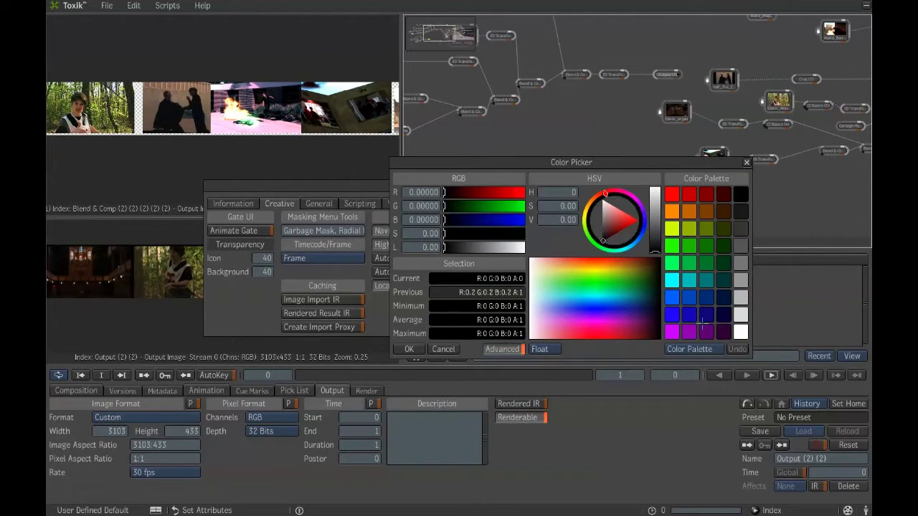
{"action": "left_click", "coordinate": [436, 350]}
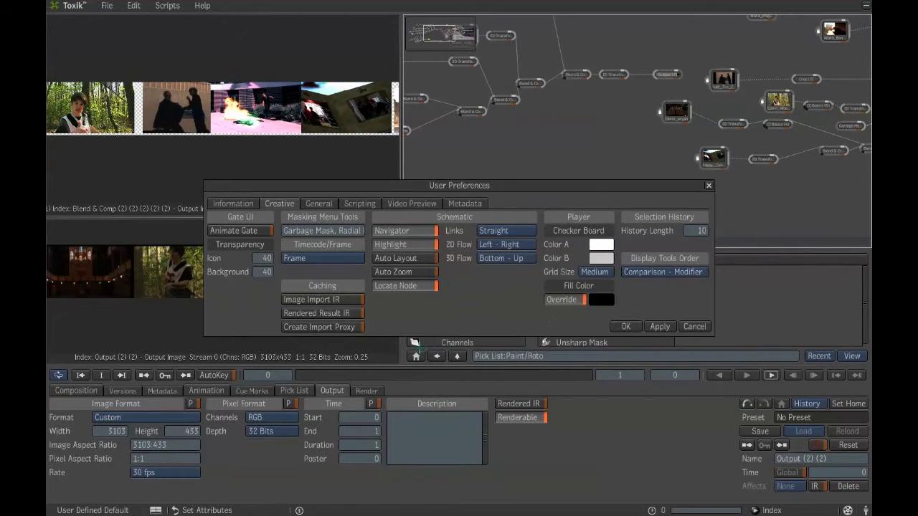
{"action": "left_click", "coordinate": [658, 326]}
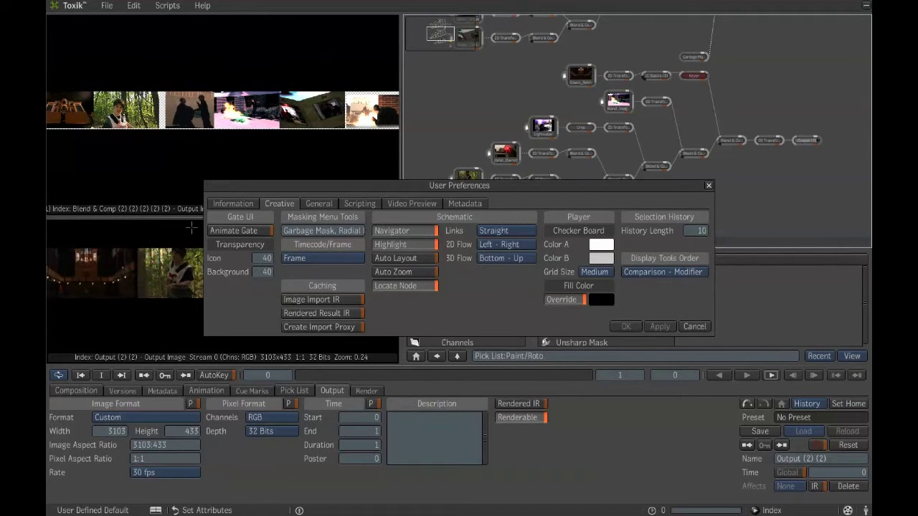
Change the player's override fill color to light gray, RGB 0.78039, and apply it
{"action": "left_click_drag", "start_coordinate": [308, 185], "coordinate": [338, 170]}
{"action": "left_click", "coordinate": [641, 284]}
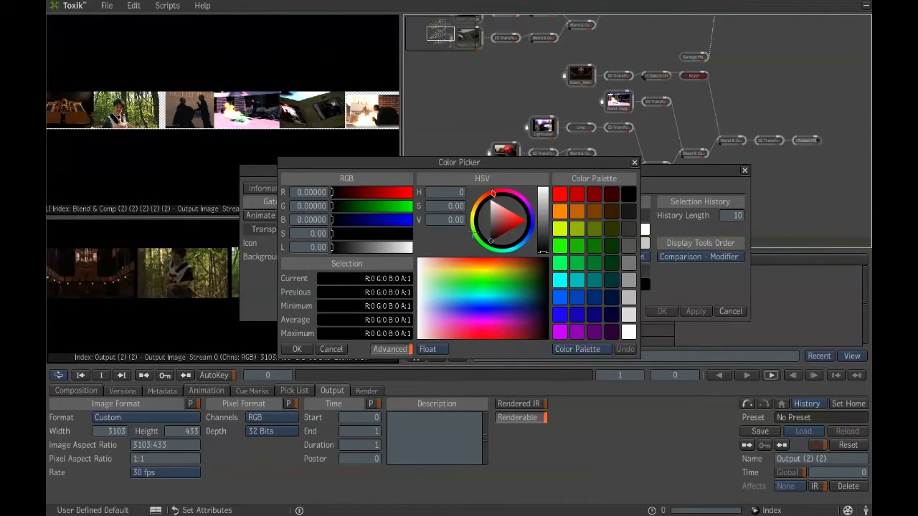
{"action": "left_click", "coordinate": [626, 231]}
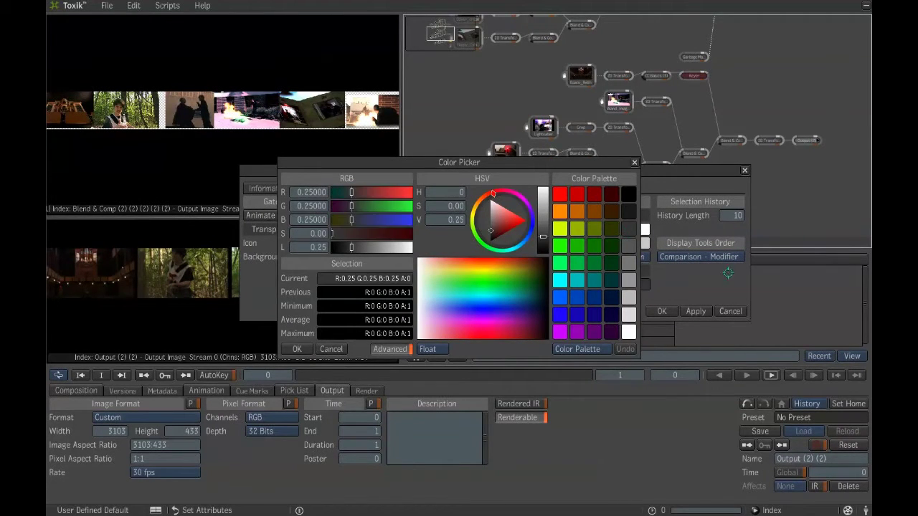
{"action": "left_click", "coordinate": [662, 310]}
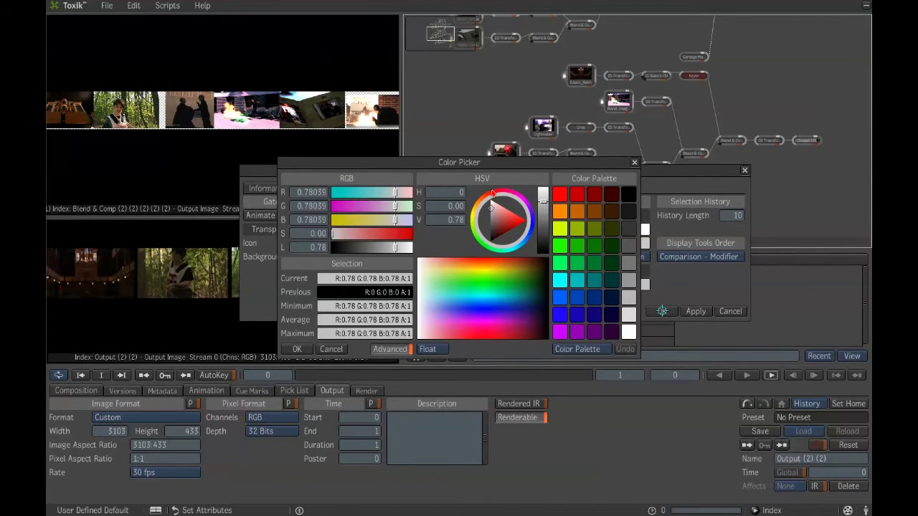
{"action": "left_click", "coordinate": [288, 348]}
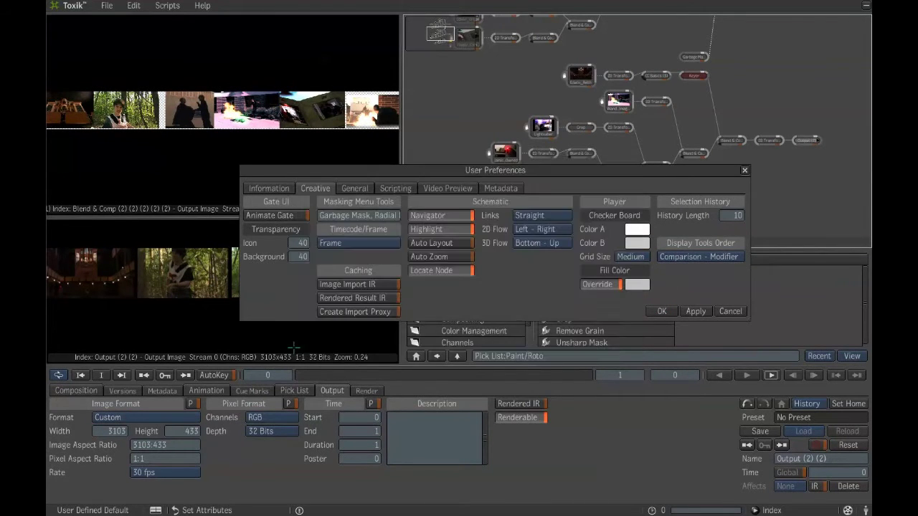
{"action": "left_click", "coordinate": [695, 311]}
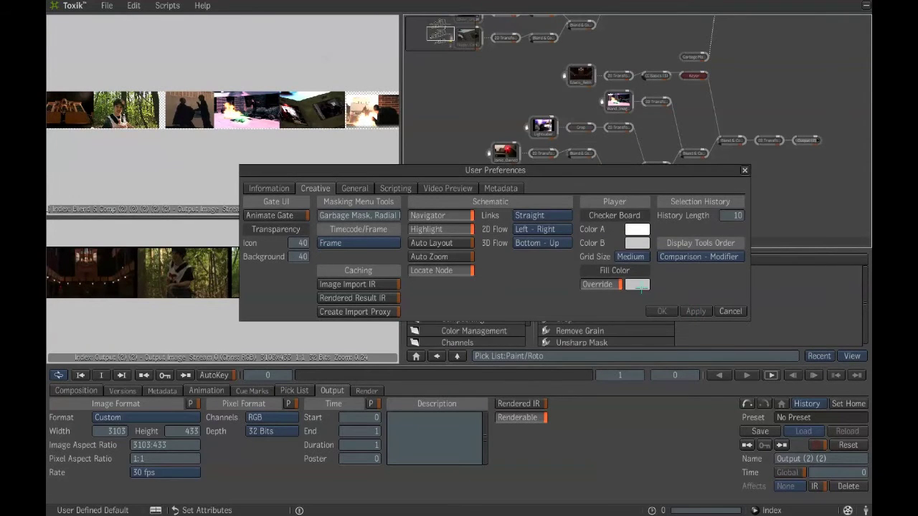
Set the player's override fill color to dark gray, RGB 0.25, and save the user preferences
{"action": "left_click", "coordinate": [636, 229]}
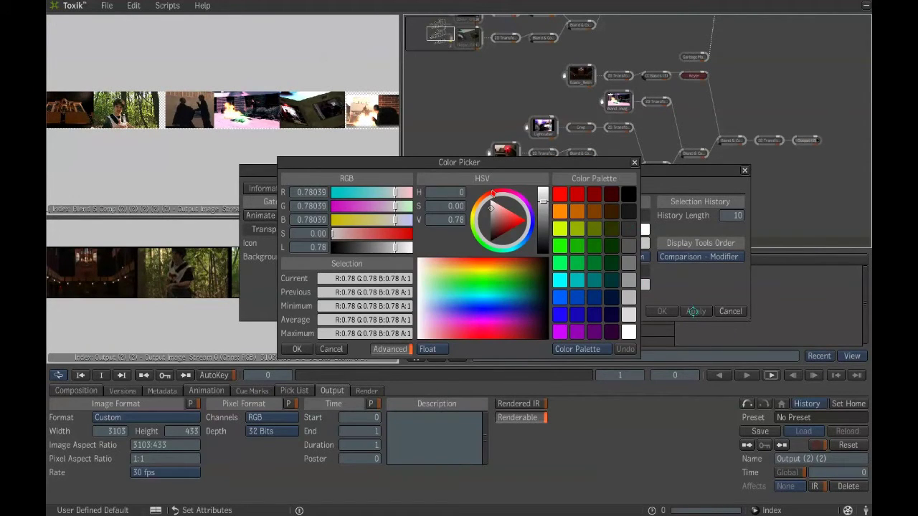
{"action": "left_click", "coordinate": [289, 351]}
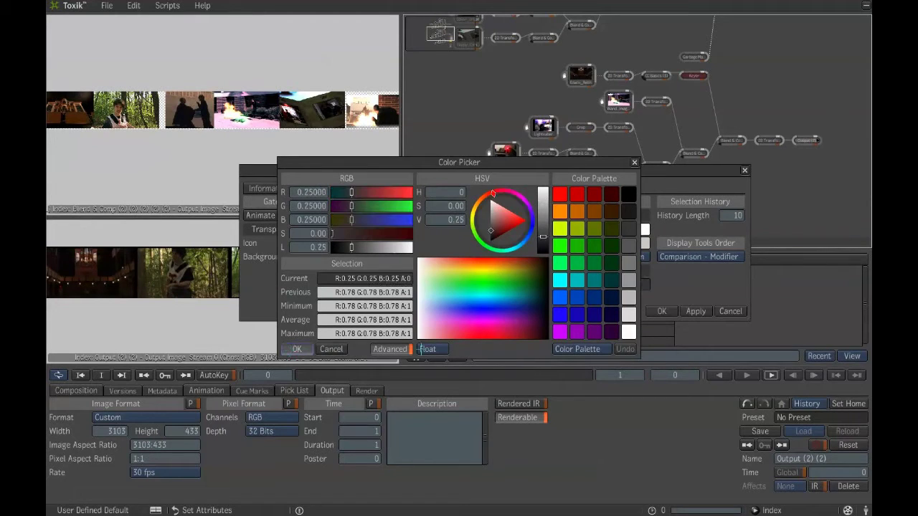
{"action": "left_click", "coordinate": [675, 319]}
{"action": "left_click", "coordinate": [662, 312]}
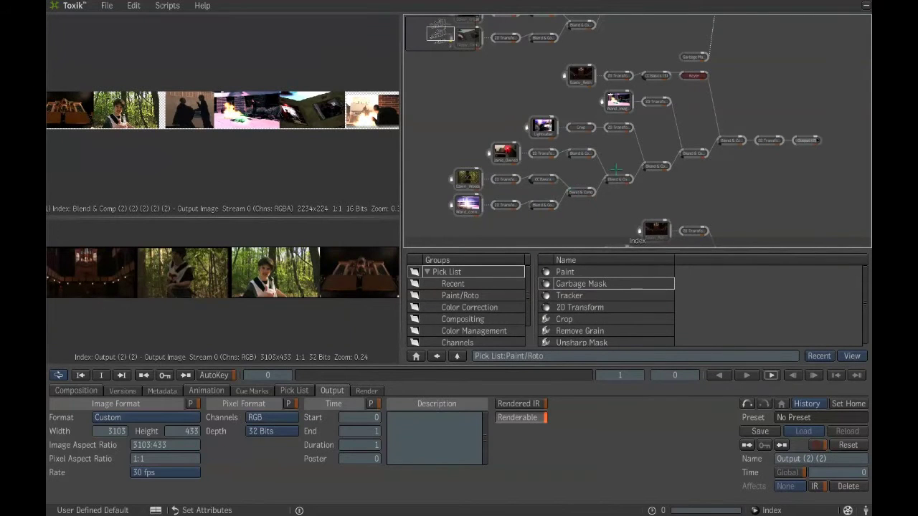
Look through the tool categories and the list of available views offered by the schematic's gate menu
{"action": "scroll", "coordinate": [635, 131], "scroll_direction": "down", "scroll_amount": 5}
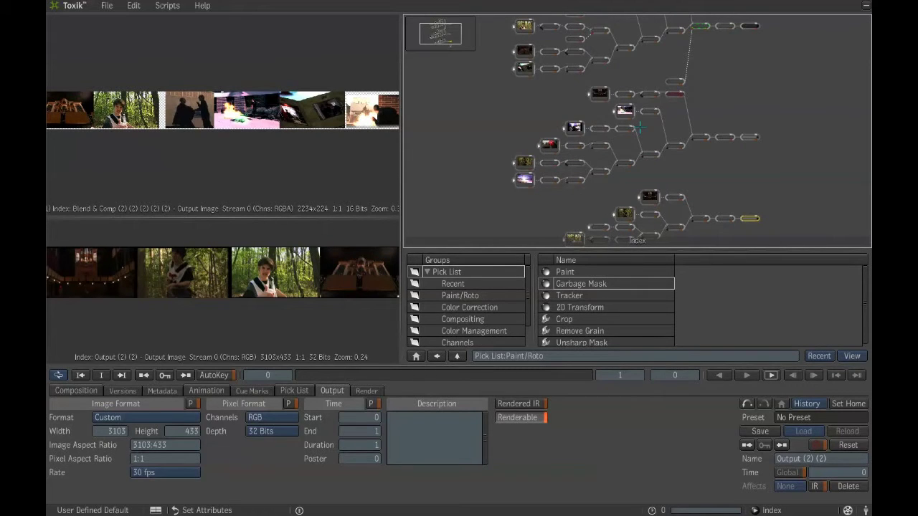
{"action": "scroll", "coordinate": [607, 145], "scroll_direction": "up", "scroll_amount": 3}
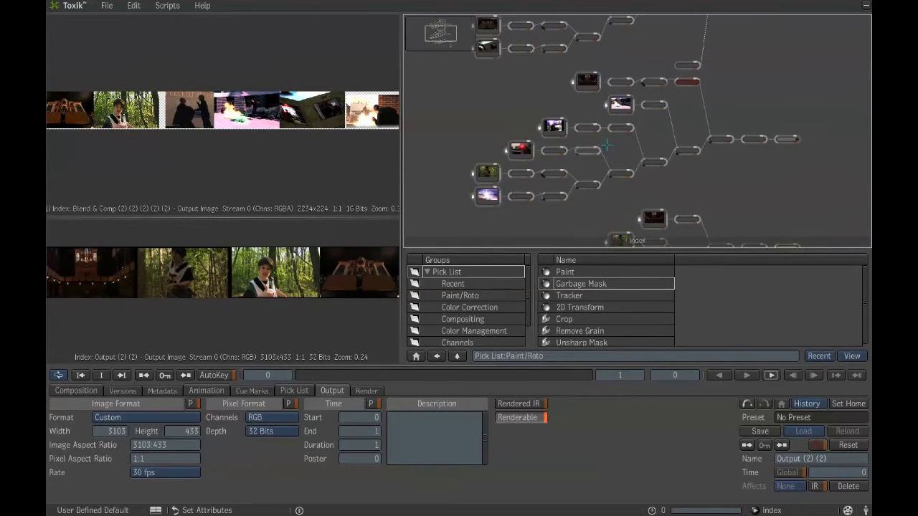
{"action": "scroll", "coordinate": [601, 140], "scroll_direction": "up", "scroll_amount": 1}
{"action": "key", "text": "space"}
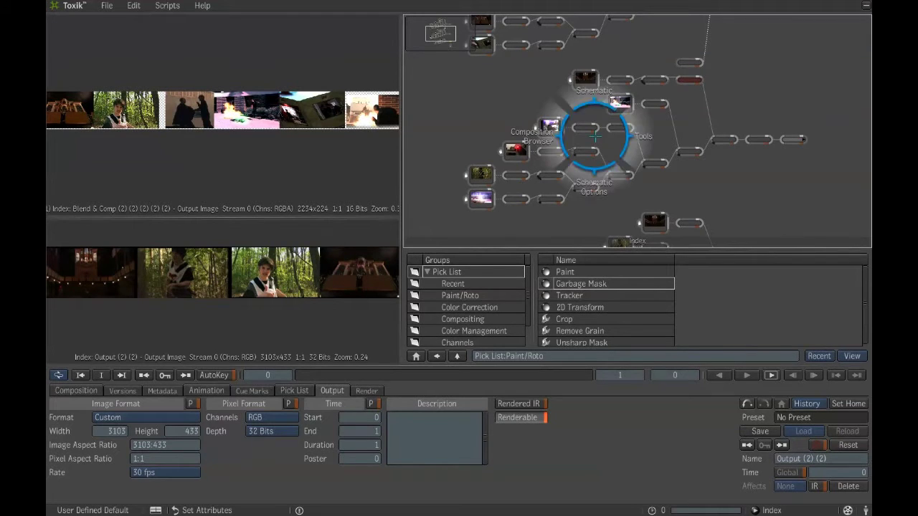
{"action": "mouse_move", "coordinate": [668, 137]}
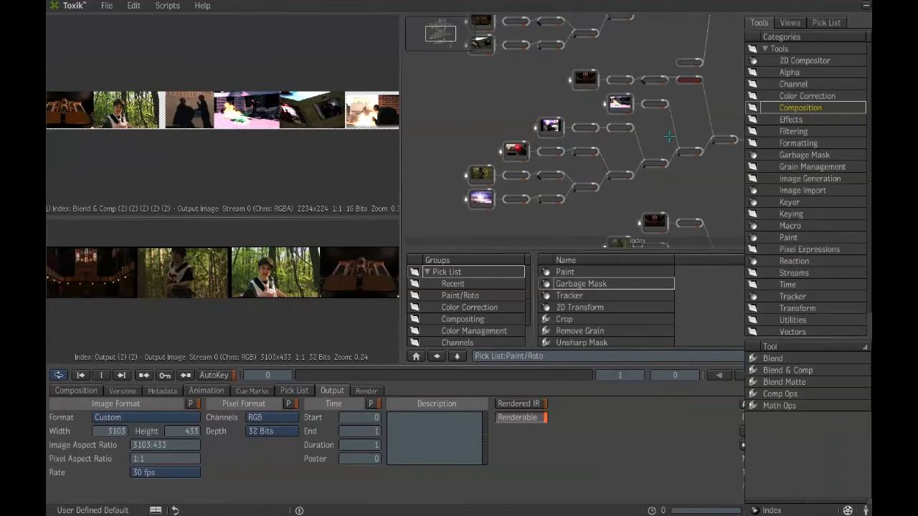
{"action": "left_click", "coordinate": [790, 22]}
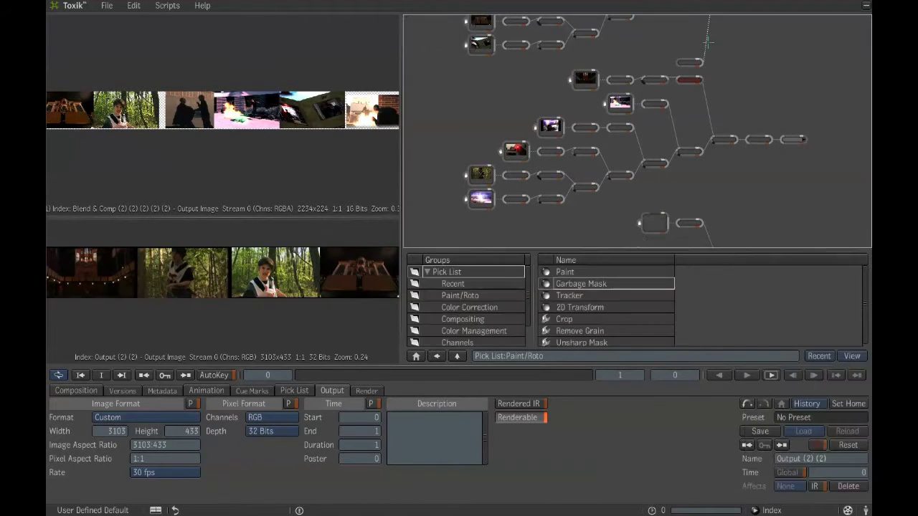
Load a new Player view into the upper viewport and zoom it out to 0.25 to fit the output image
{"action": "middle_click", "coordinate": [681, 127]}
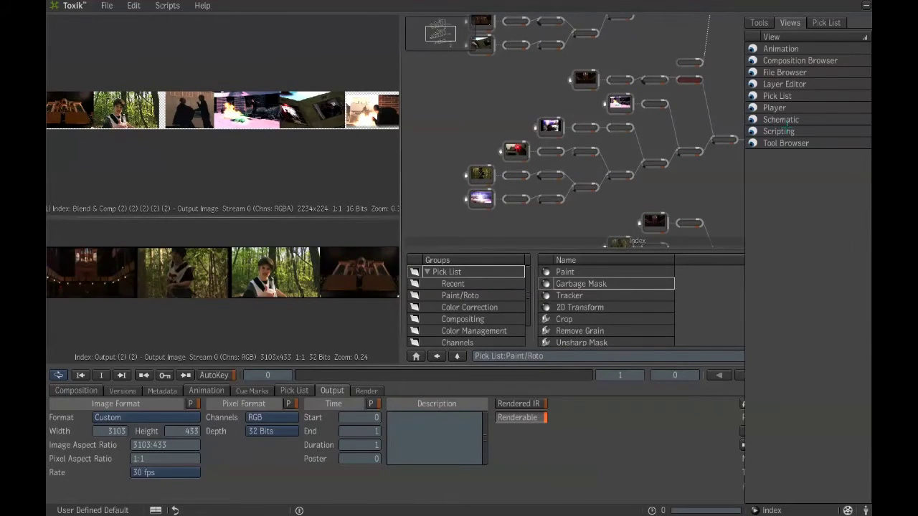
{"action": "middle_click", "coordinate": [687, 104]}
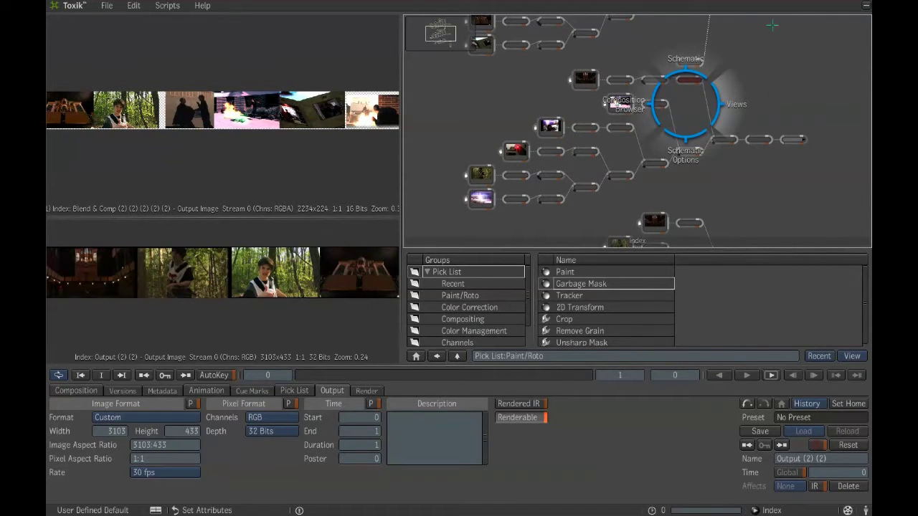
{"action": "key", "text": "space"}
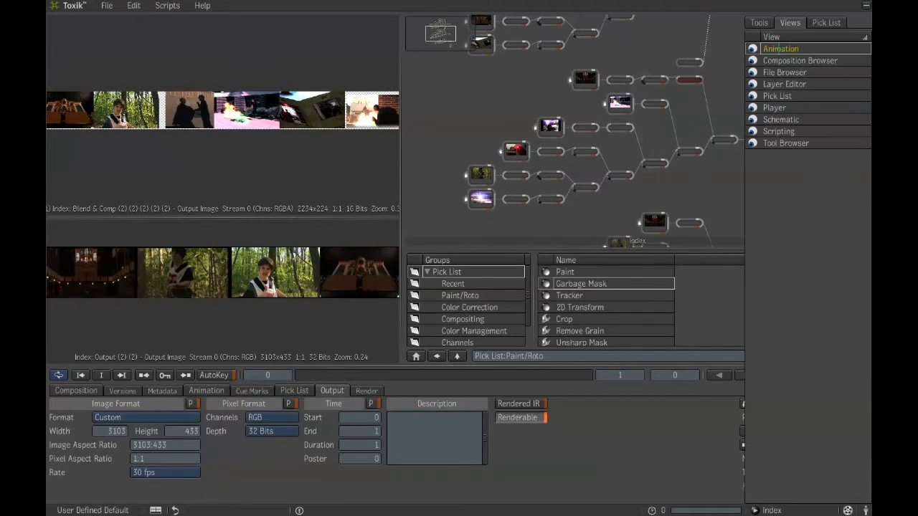
{"action": "left_click", "coordinate": [776, 109]}
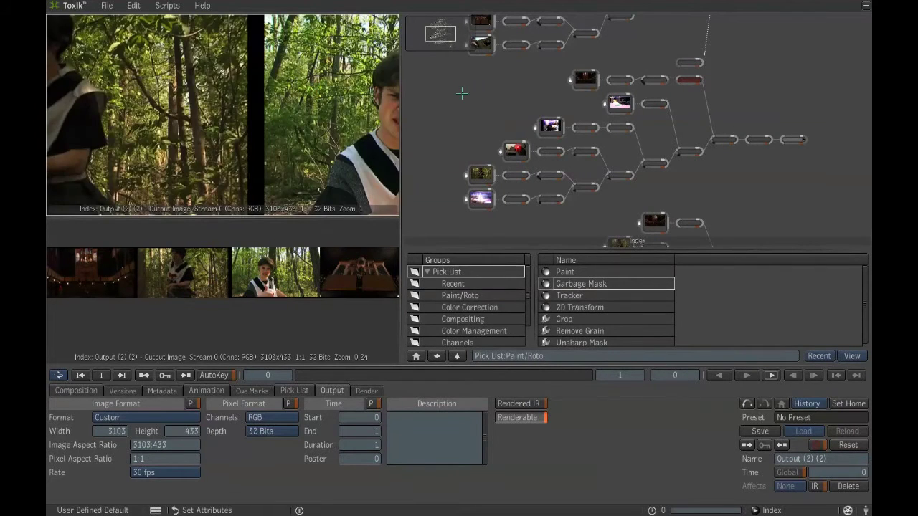
{"action": "scroll", "coordinate": [225, 122], "scroll_direction": "down", "scroll_amount": 8}
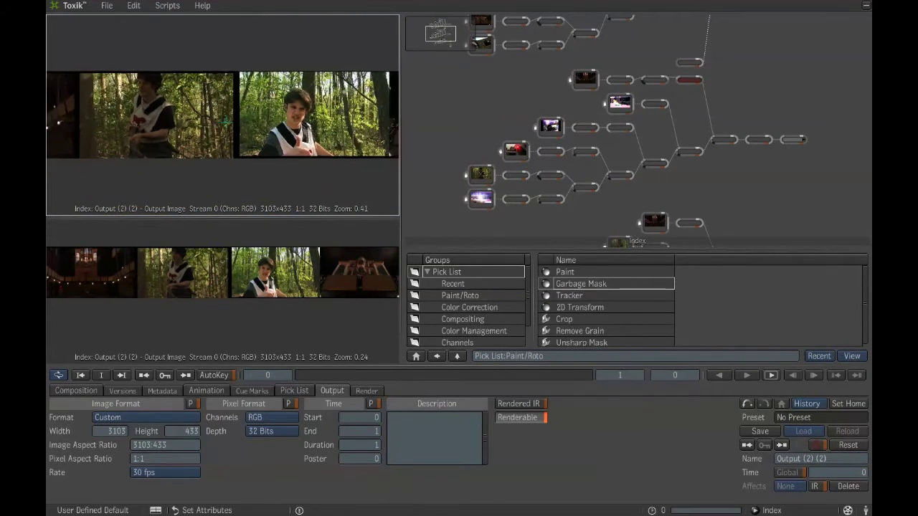
{"action": "scroll", "coordinate": [226, 120], "scroll_direction": "down", "scroll_amount": 3}
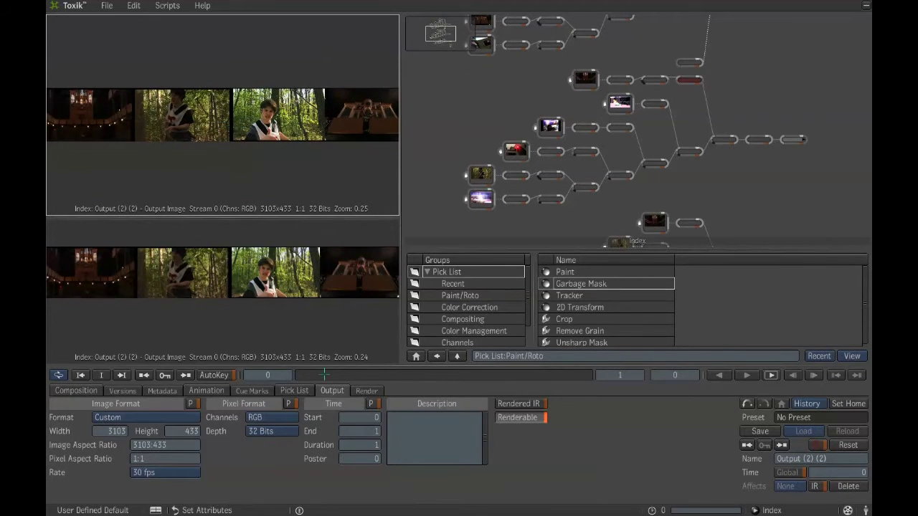
{"action": "scroll", "coordinate": [550, 149], "scroll_direction": "up", "scroll_amount": 4}
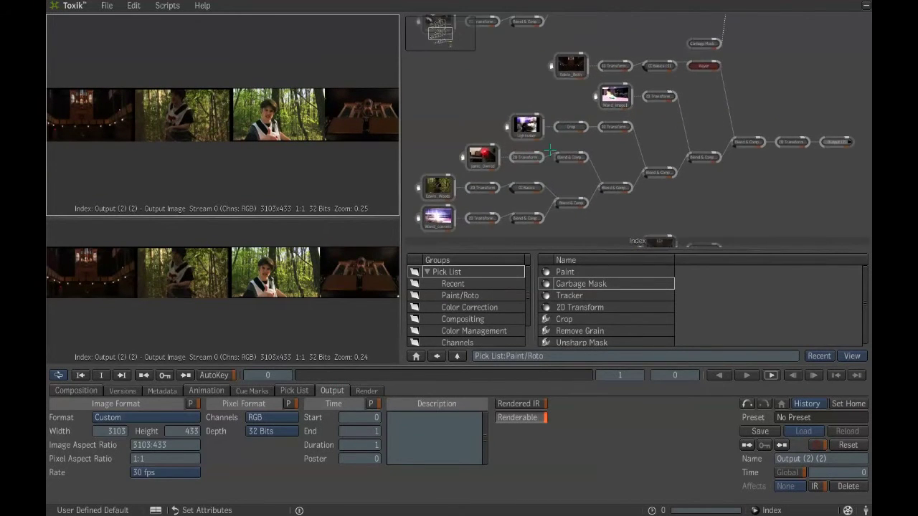
{"action": "scroll", "coordinate": [550, 149], "scroll_direction": "up", "scroll_amount": 1}
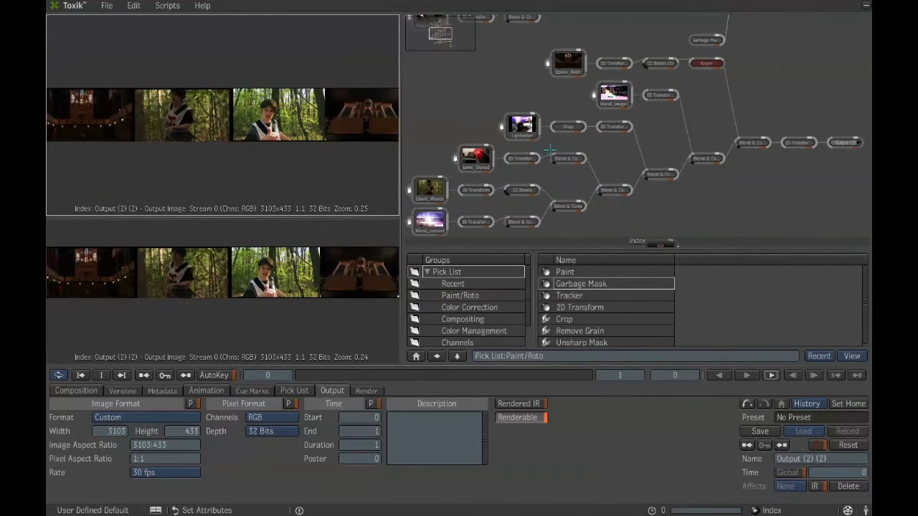
{"action": "scroll", "coordinate": [550, 149], "scroll_direction": "up", "scroll_amount": 1}
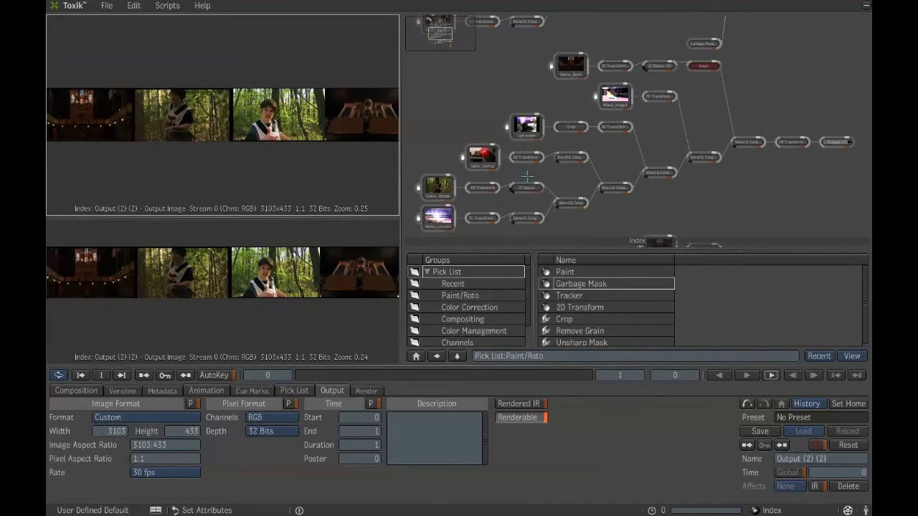
Compare the outputs of the red-lit image import, its 2D Transform and Blend & Comp (3), and the downstream Blend & Comp (2)
{"action": "left_click", "coordinate": [482, 156]}
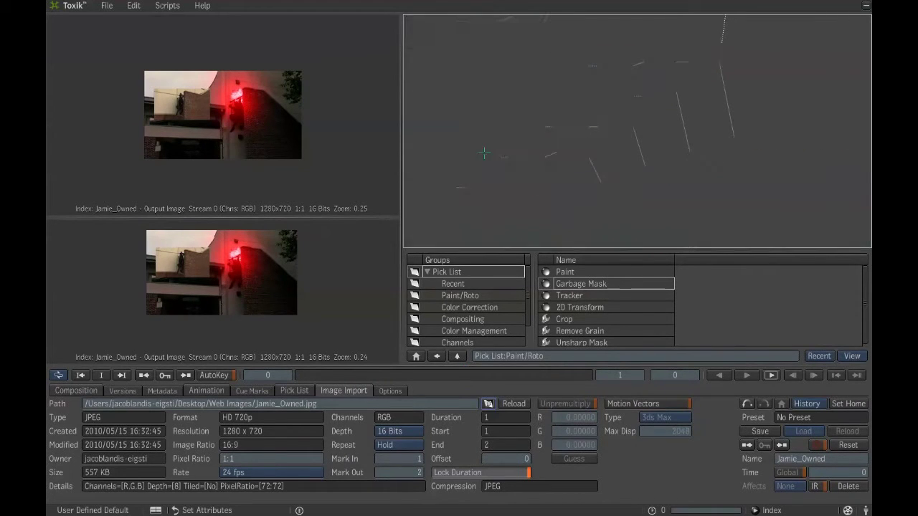
{"action": "scroll", "coordinate": [495, 156], "scroll_direction": "up", "scroll_amount": 3}
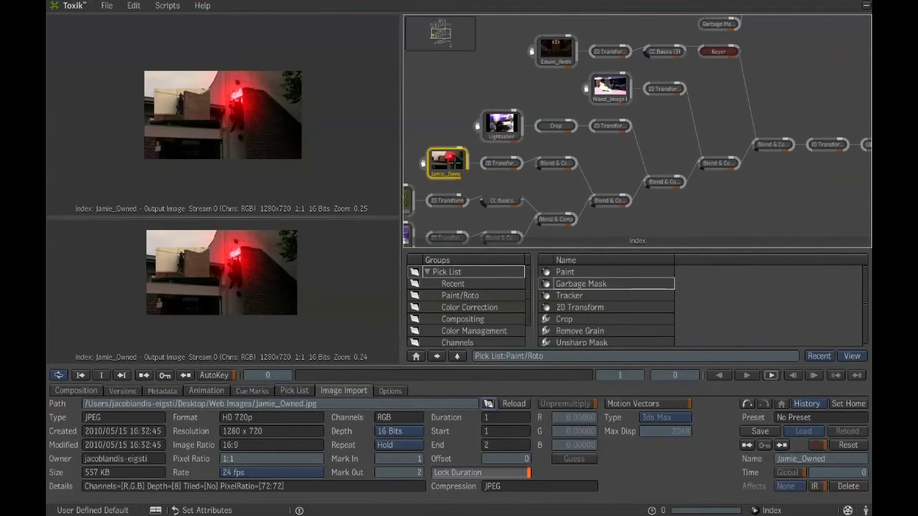
{"action": "left_click", "coordinate": [549, 164]}
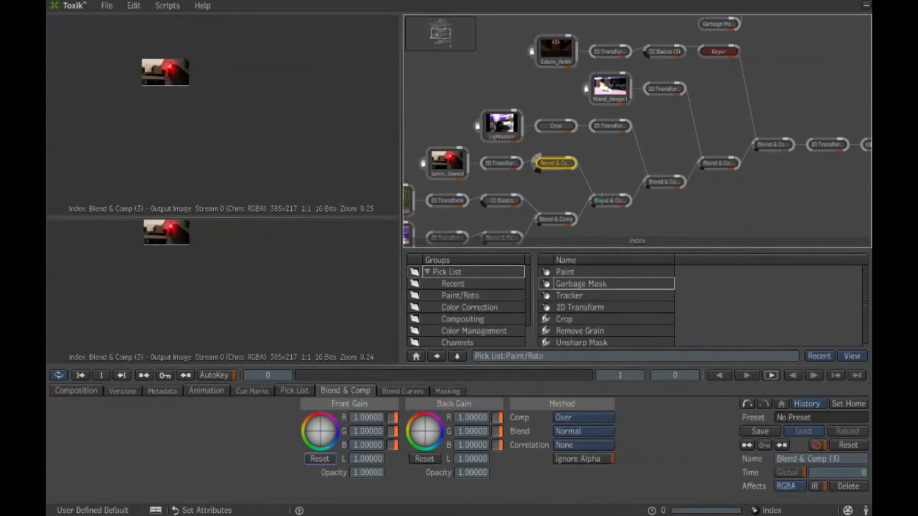
{"action": "left_click", "coordinate": [500, 163]}
{"action": "left_click", "coordinate": [609, 200]}
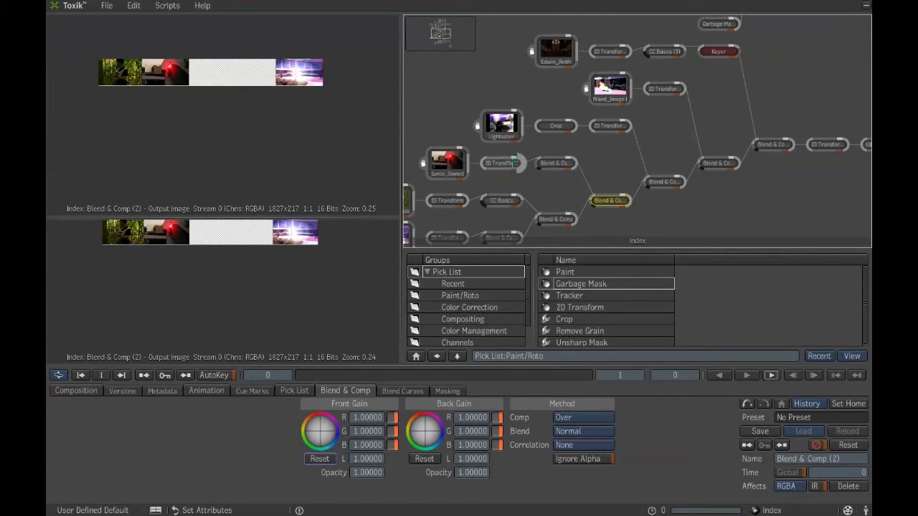
{"action": "mouse_move", "coordinate": [514, 162]}
{"action": "left_click", "coordinate": [509, 164]}
{"action": "left_click", "coordinate": [607, 200]}
Reposition the Blend & Comp (2) output in the middle of the upper player and zoom it to 0.33
{"action": "scroll", "coordinate": [297, 157], "scroll_direction": "up", "scroll_amount": 2}
{"action": "scroll", "coordinate": [273, 104], "scroll_direction": "up", "scroll_amount": 1}
{"action": "scroll", "coordinate": [273, 104], "scroll_direction": "down", "scroll_amount": 4}
{"action": "scroll", "coordinate": [274, 104], "scroll_direction": "down", "scroll_amount": 3}
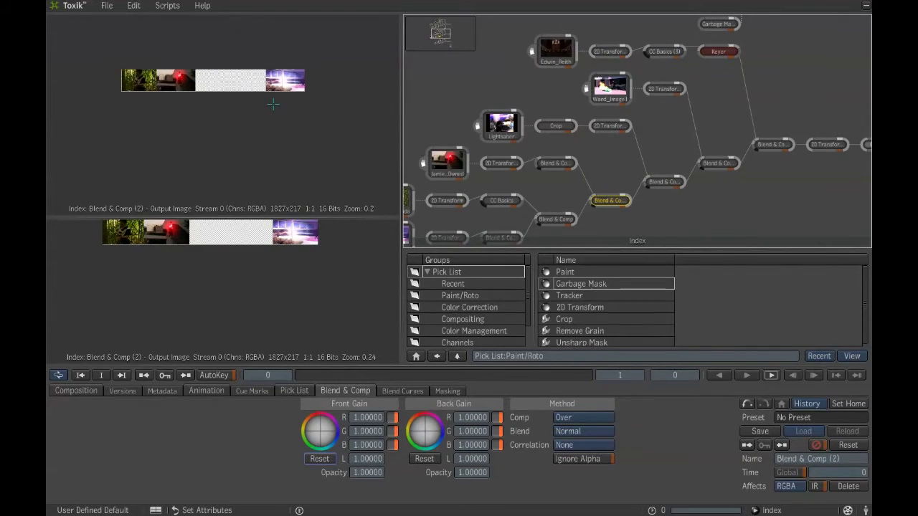
{"action": "scroll", "coordinate": [273, 104], "scroll_direction": "up", "scroll_amount": 2}
{"action": "scroll", "coordinate": [272, 104], "scroll_direction": "up", "scroll_amount": 1}
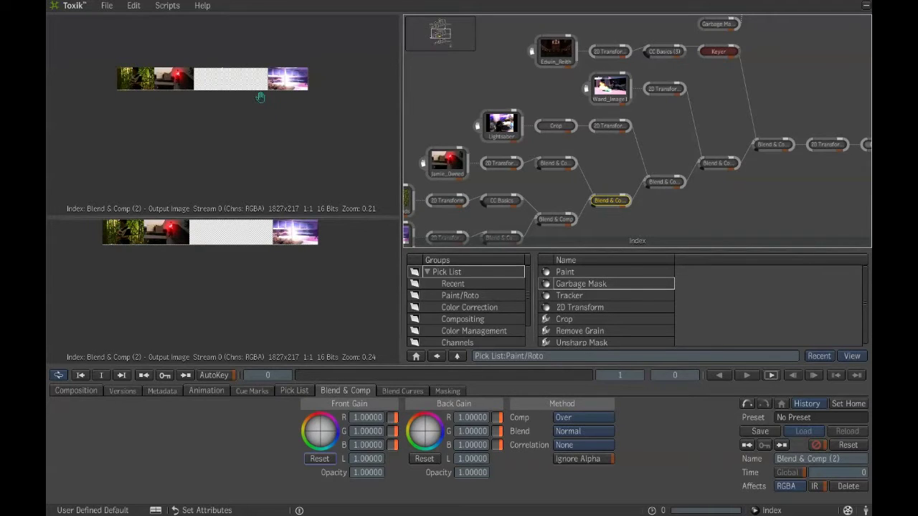
{"action": "left_click_drag", "start_coordinate": [260, 98], "coordinate": [264, 146]}
{"action": "scroll", "coordinate": [223, 124], "scroll_direction": "up", "scroll_amount": 1}
{"action": "scroll", "coordinate": [223, 125], "scroll_direction": "up", "scroll_amount": 3}
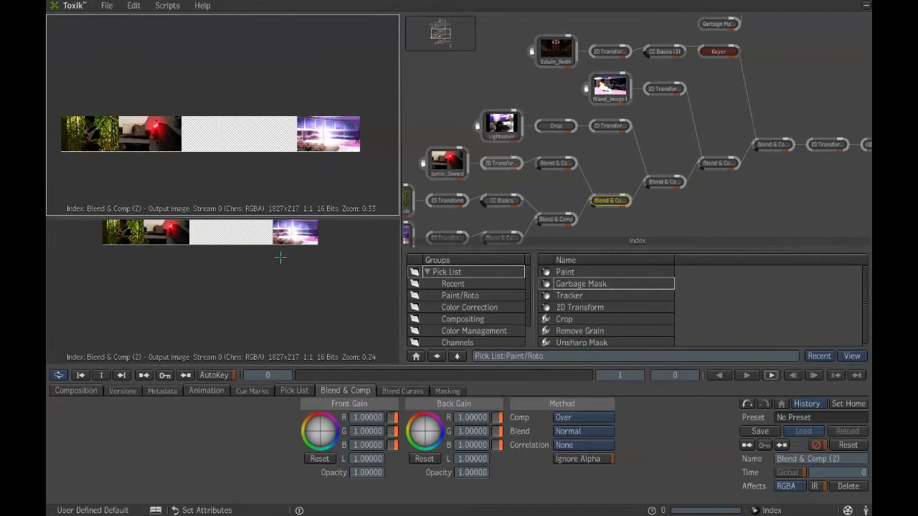
Switch the upper player's display to Tool Input, back to Tool Output, and finally to Composition Output
{"action": "middle_click", "coordinate": [264, 137]}
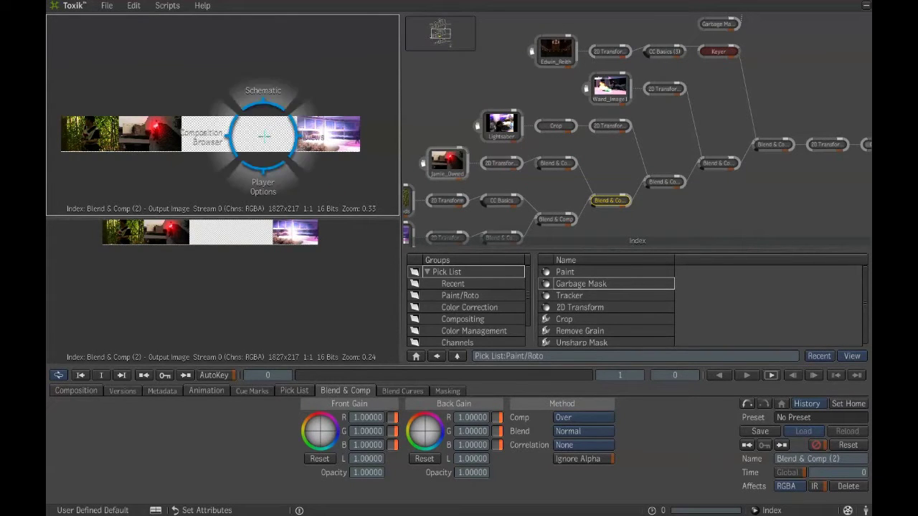
{"action": "left_click", "coordinate": [257, 301]}
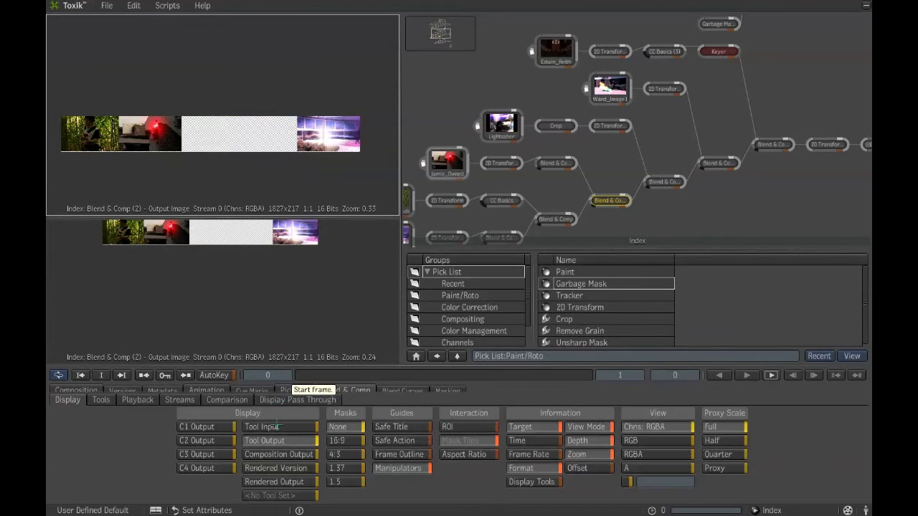
{"action": "left_click", "coordinate": [281, 428]}
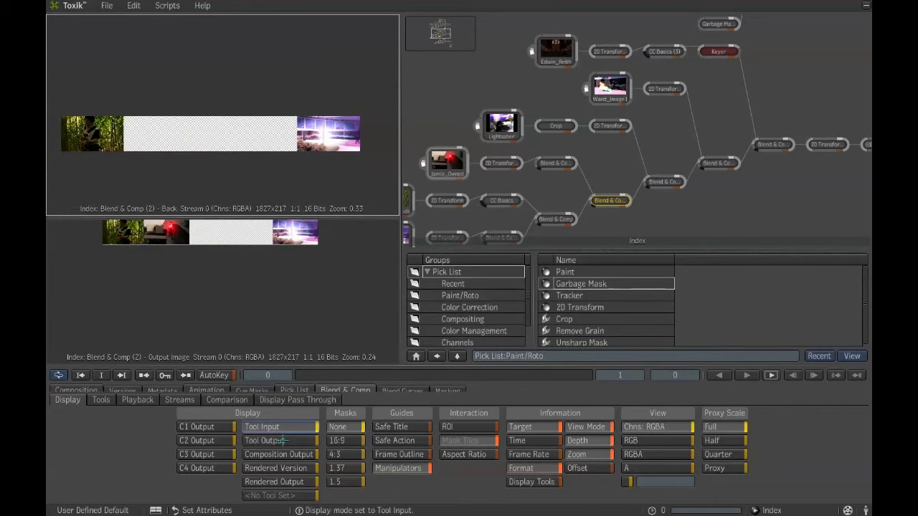
{"action": "left_click", "coordinate": [284, 441]}
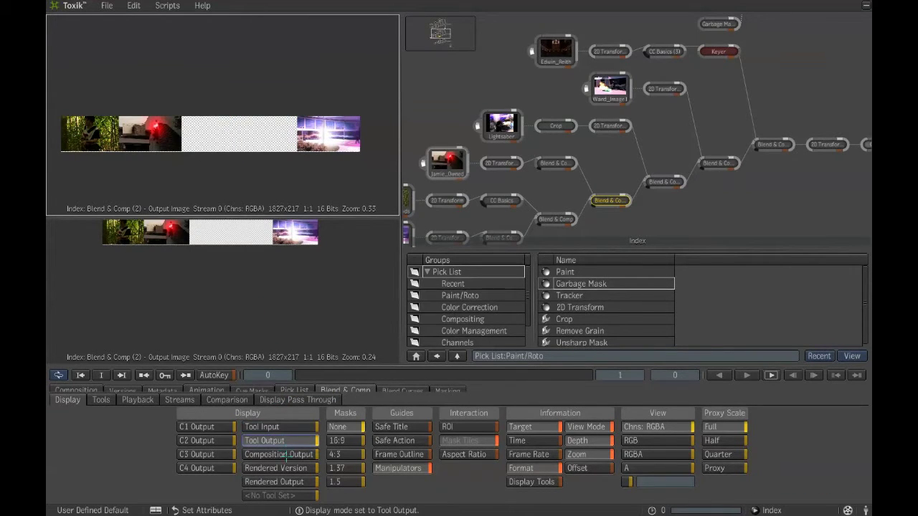
{"action": "left_click", "coordinate": [283, 455]}
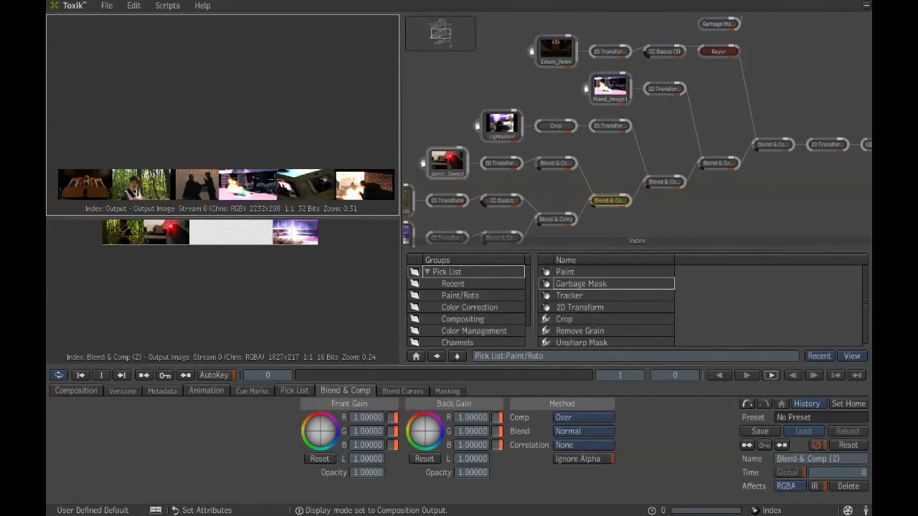
{"action": "scroll", "coordinate": [274, 180], "scroll_direction": "up", "scroll_amount": 1}
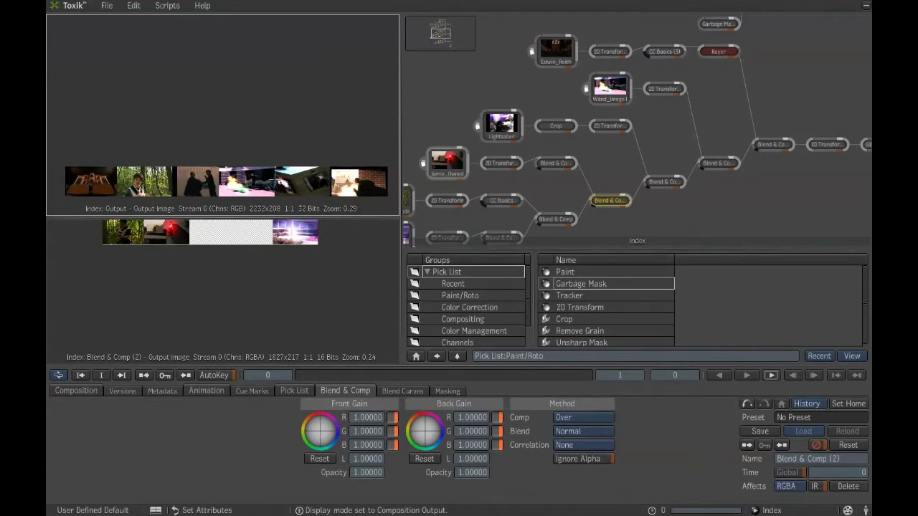
Set Blend & Comp (2) as context point C1 and the Blend & Comp feeding it as C2
{"action": "middle_click", "coordinate": [208, 157]}
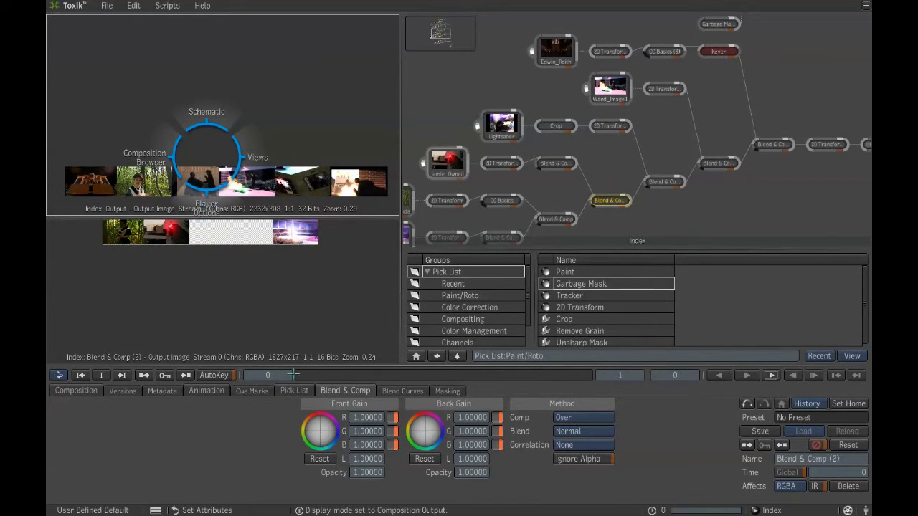
{"action": "scroll", "coordinate": [532, 205], "scroll_direction": "up", "scroll_amount": 2}
{"action": "scroll", "coordinate": [583, 174], "scroll_direction": "down", "scroll_amount": 3}
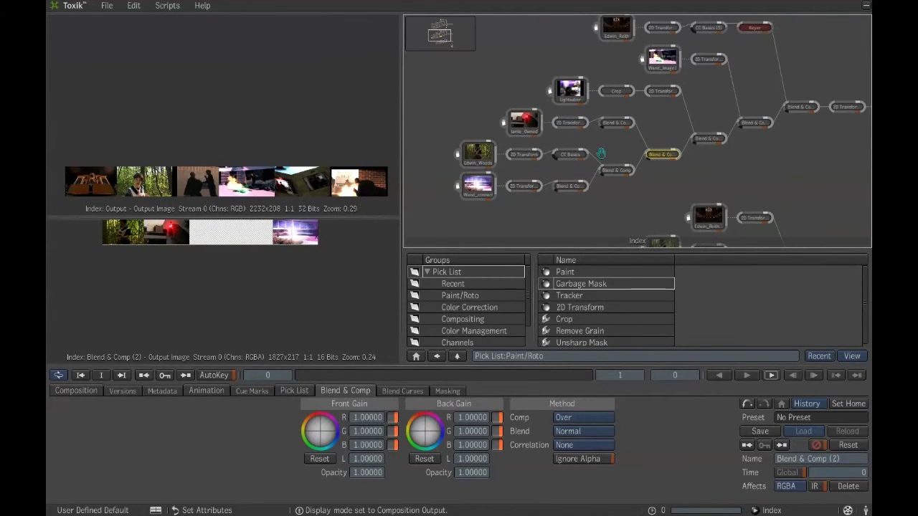
{"action": "middle_click", "coordinate": [588, 157]}
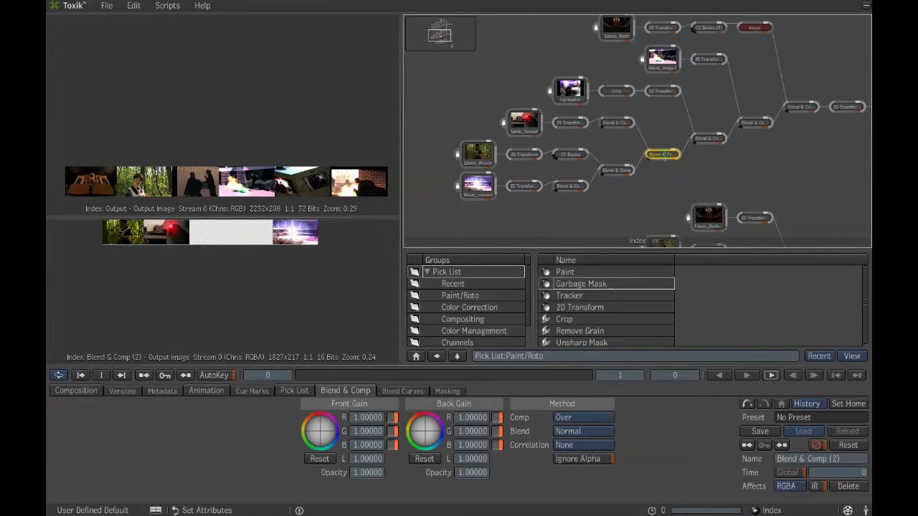
{"action": "key", "text": "ctrl+1"}
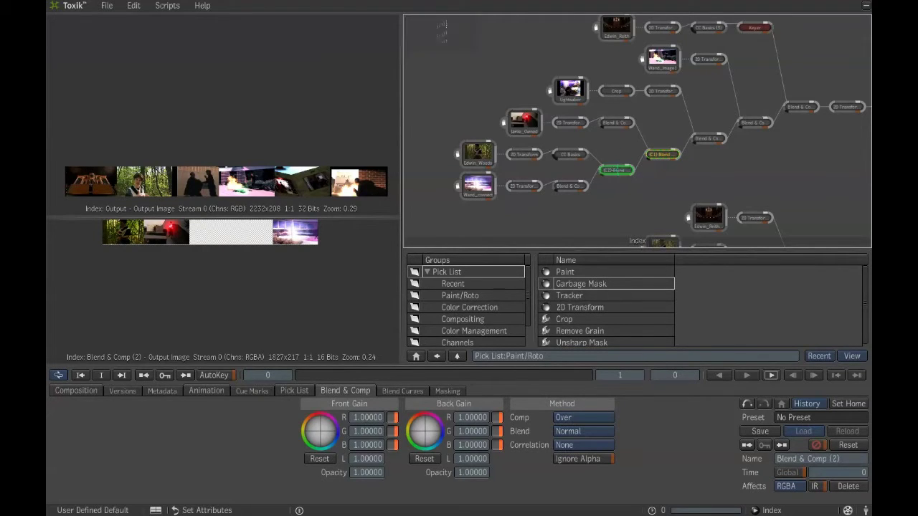
Switch the upper player between the C1 and C2 outputs, ending on C1 at a zoom of 0.33
{"action": "key", "text": "1"}
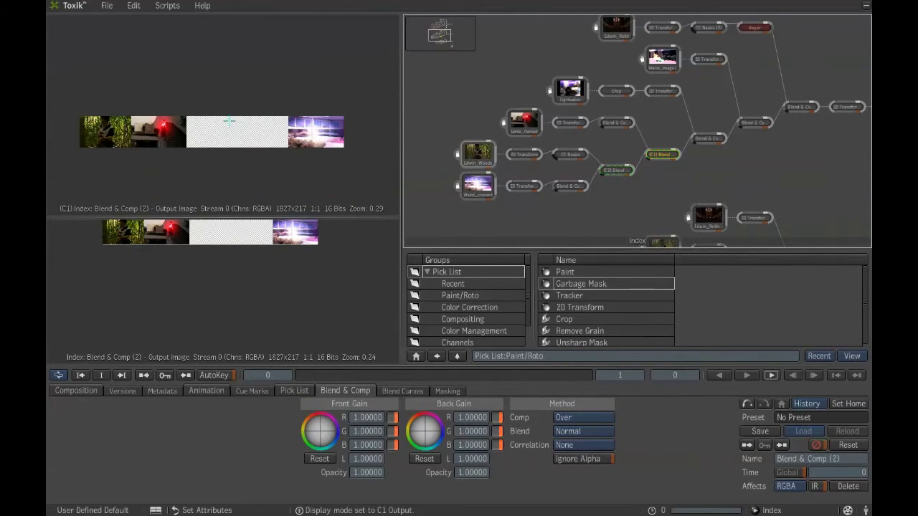
{"action": "scroll", "coordinate": [188, 104], "scroll_direction": "up", "scroll_amount": 3}
{"action": "scroll", "coordinate": [186, 104], "scroll_direction": "down", "scroll_amount": 2}
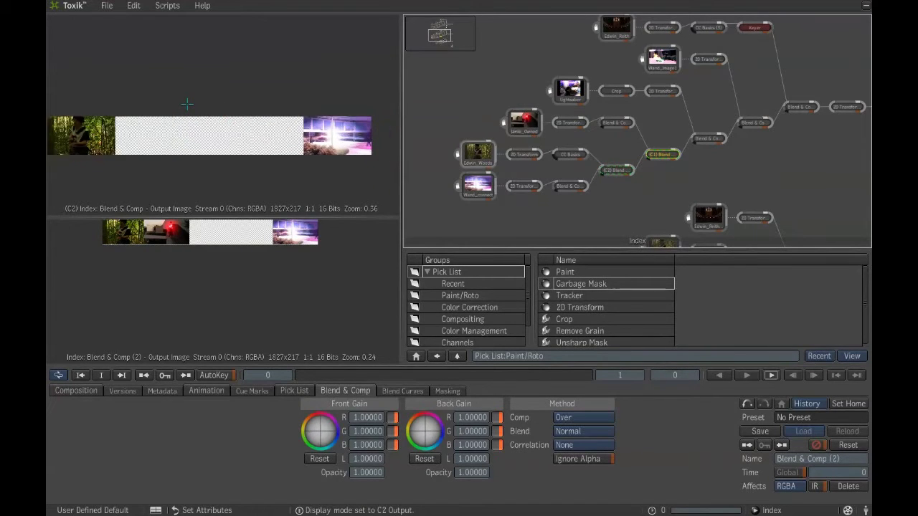
{"action": "scroll", "coordinate": [568, 125], "scroll_direction": "up", "scroll_amount": 2}
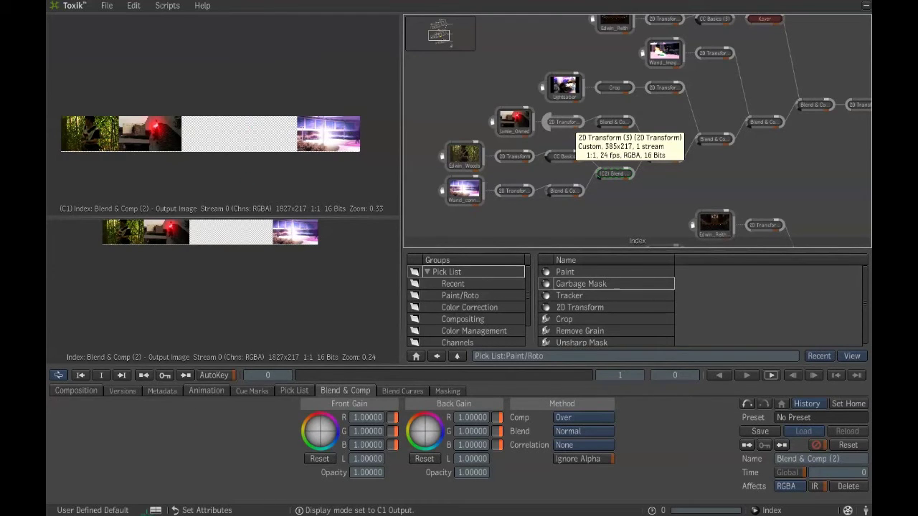
Look through the available viewport layouts and browse the tools in the pick list's Compositing group
{"action": "left_click", "coordinate": [155, 509]}
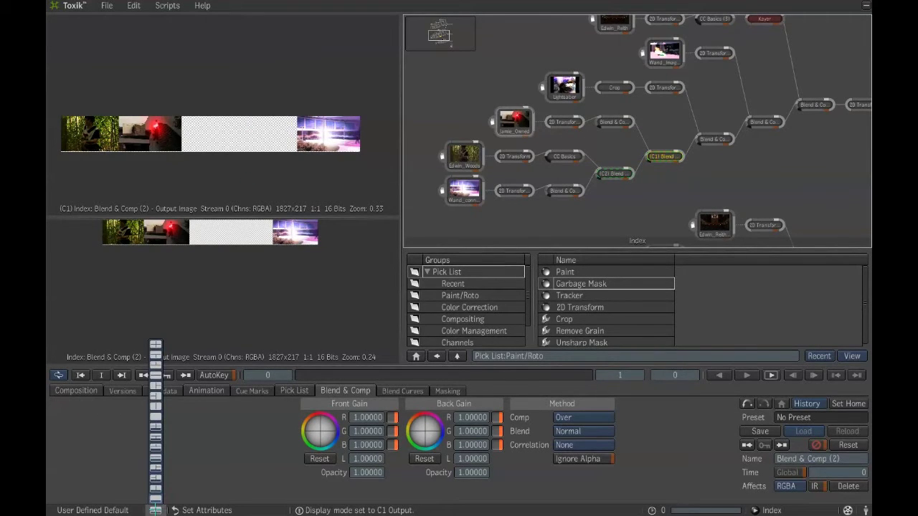
{"action": "left_click", "coordinate": [154, 509]}
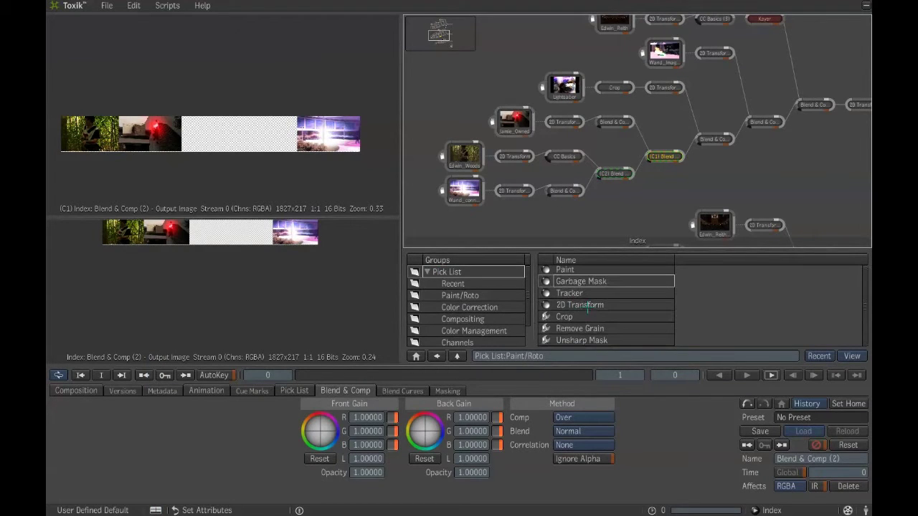
{"action": "key", "text": "ctrl+o"}
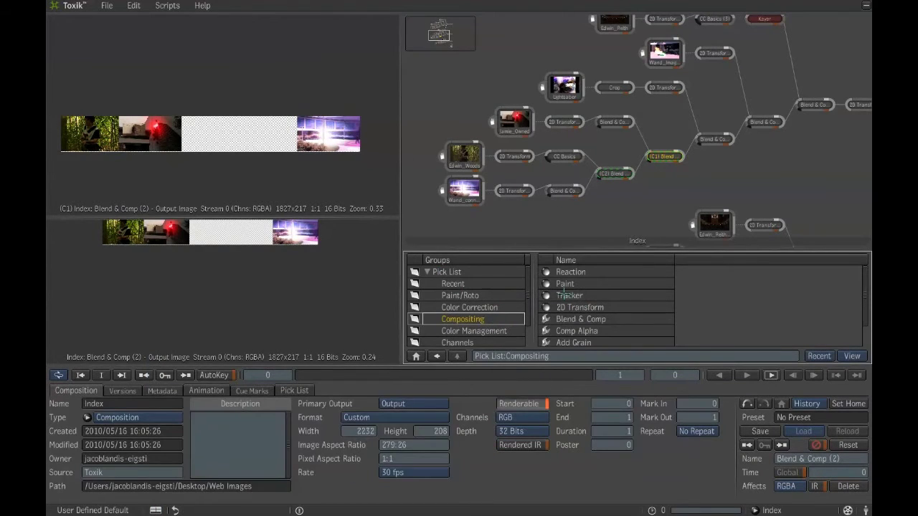
{"action": "scroll", "coordinate": [566, 309], "scroll_direction": "down", "scroll_amount": 1}
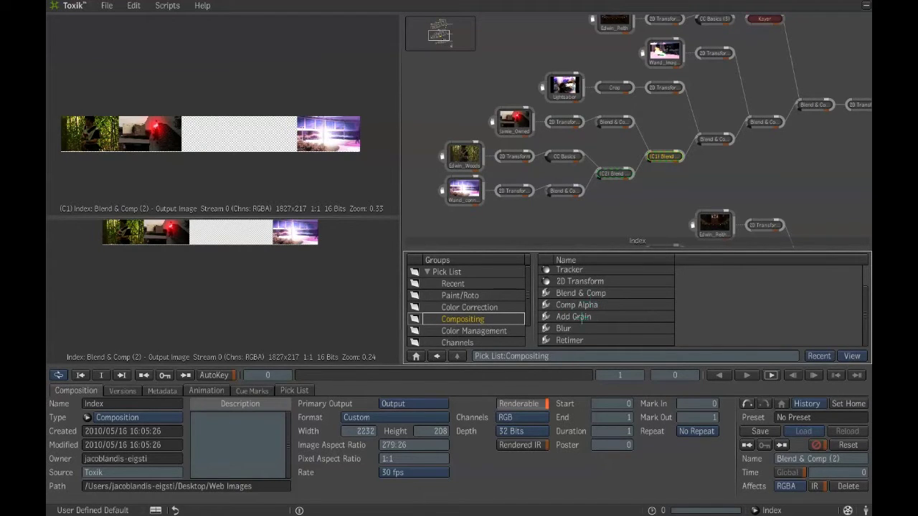
{"action": "scroll", "coordinate": [595, 312], "scroll_direction": "up", "scroll_amount": 1}
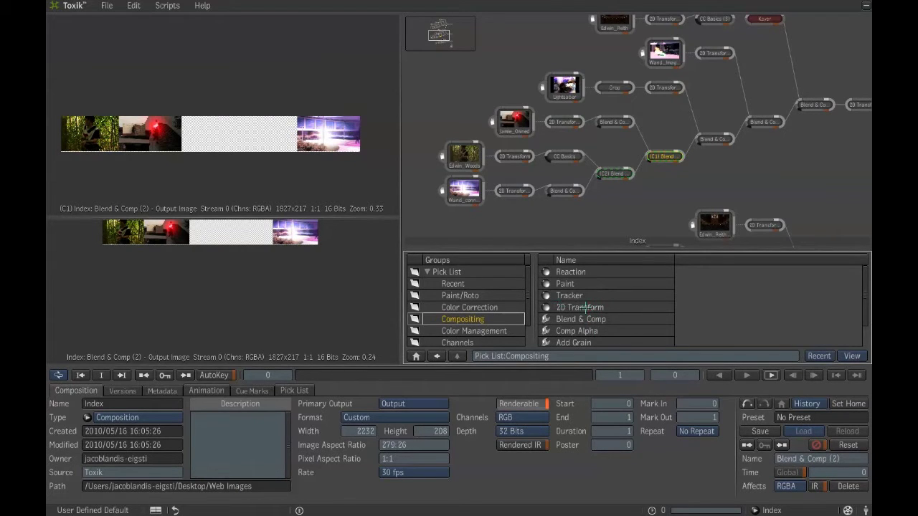
View Output (2) and the C2 Blend & Comp in the lower player, centering the Blend & Comp image for comparison with C1
{"action": "scroll", "coordinate": [582, 152], "scroll_direction": "down", "scroll_amount": 3}
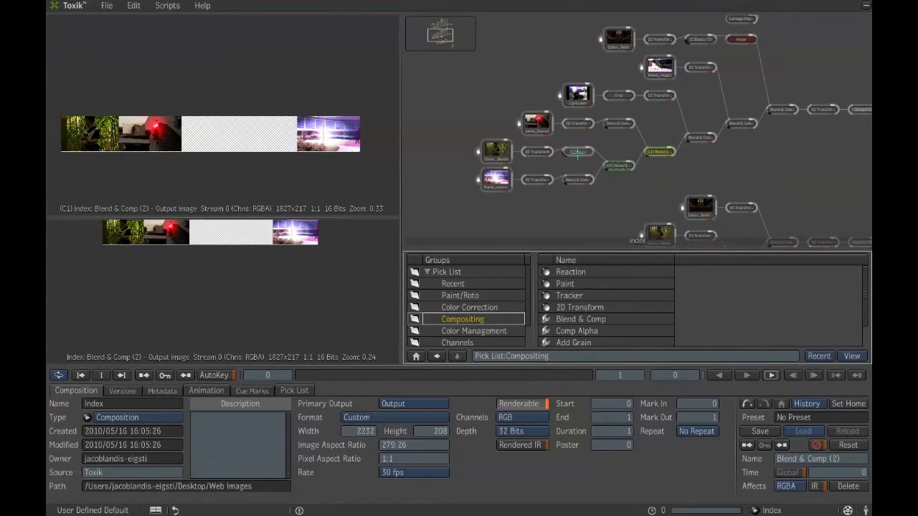
{"action": "left_click", "coordinate": [846, 111]}
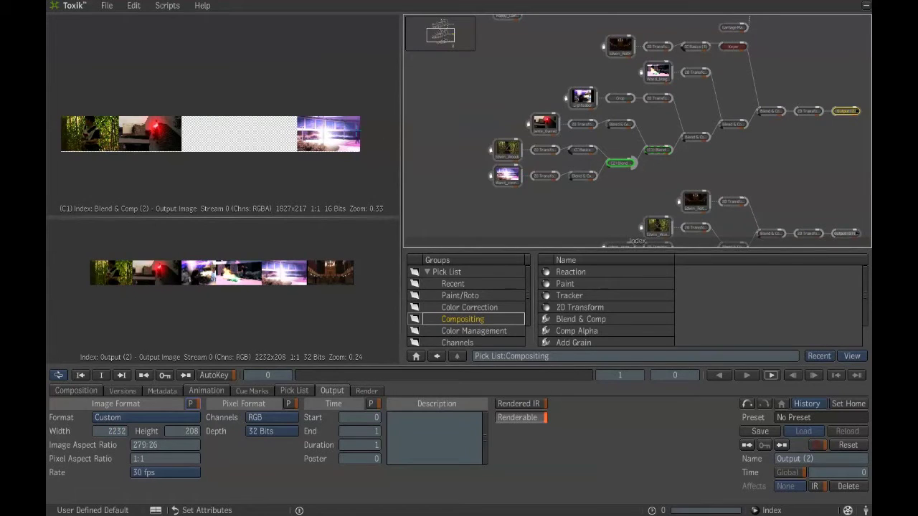
{"action": "scroll", "coordinate": [259, 146], "scroll_direction": "up", "scroll_amount": 3}
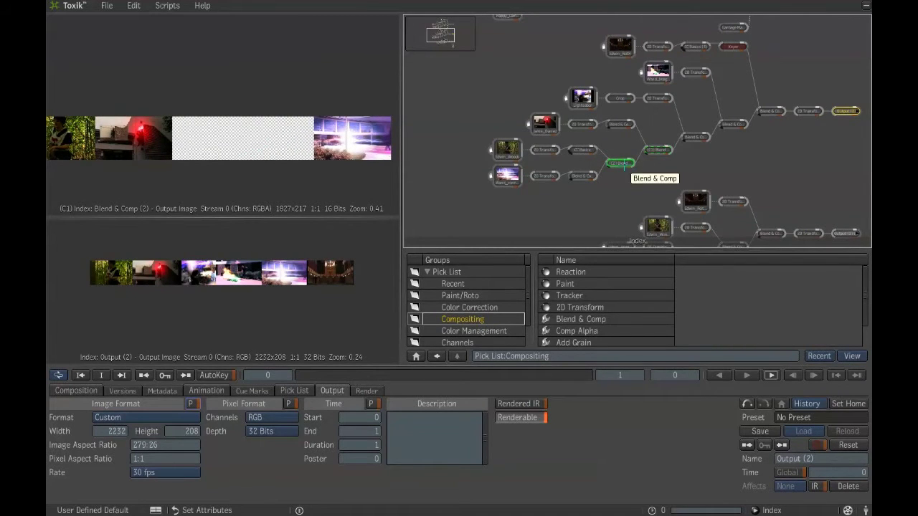
{"action": "left_click", "coordinate": [619, 163]}
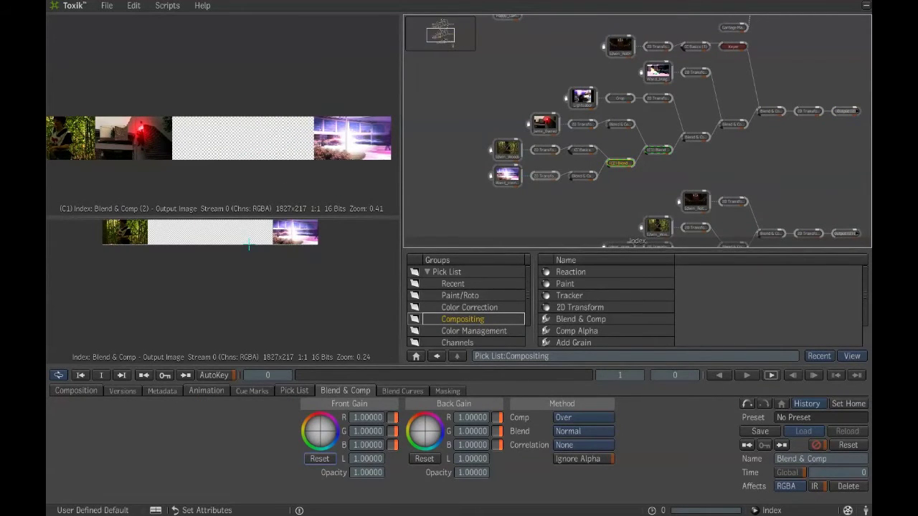
{"action": "left_click_drag", "start_coordinate": [249, 246], "coordinate": [266, 285]}
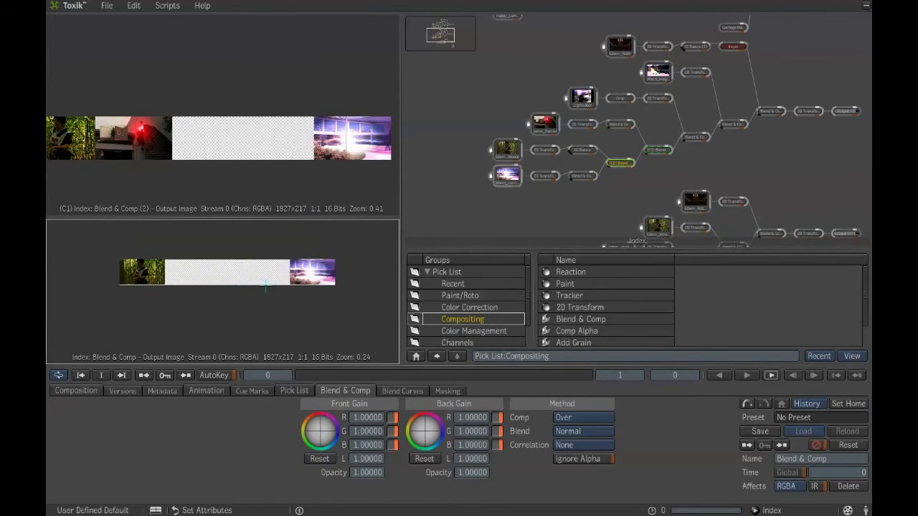
{"action": "scroll", "coordinate": [287, 155], "scroll_direction": "down", "scroll_amount": 3}
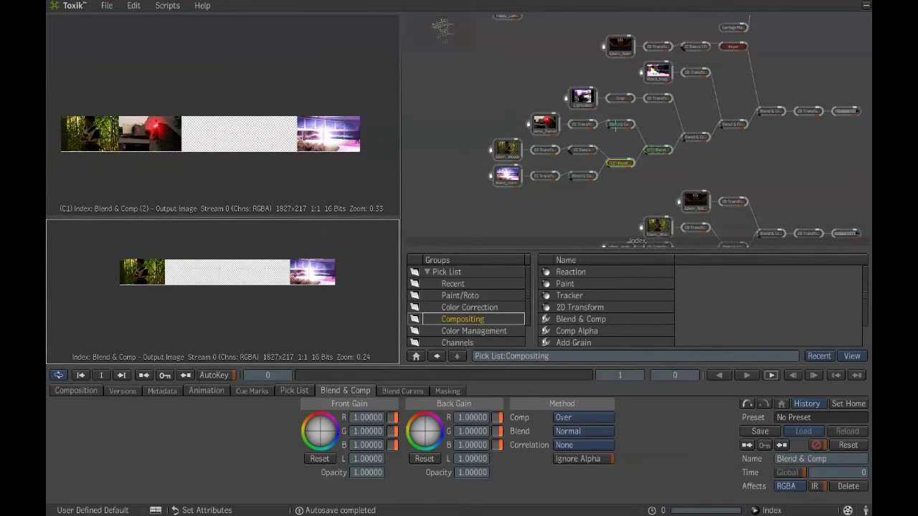
Set Blend & Comp (2) (2) as context point C3 and display its output in the upper player
{"action": "left_click", "coordinate": [695, 136]}
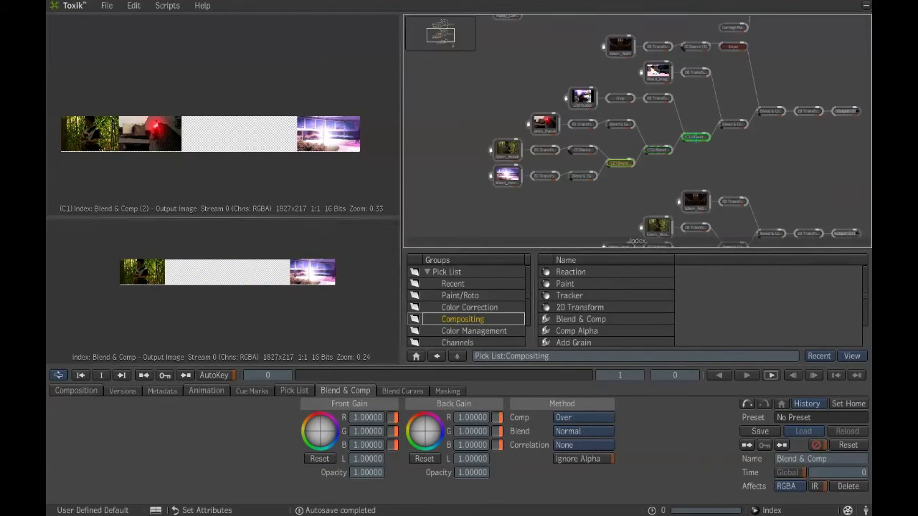
{"action": "scroll", "coordinate": [282, 125], "scroll_direction": "up", "scroll_amount": 2}
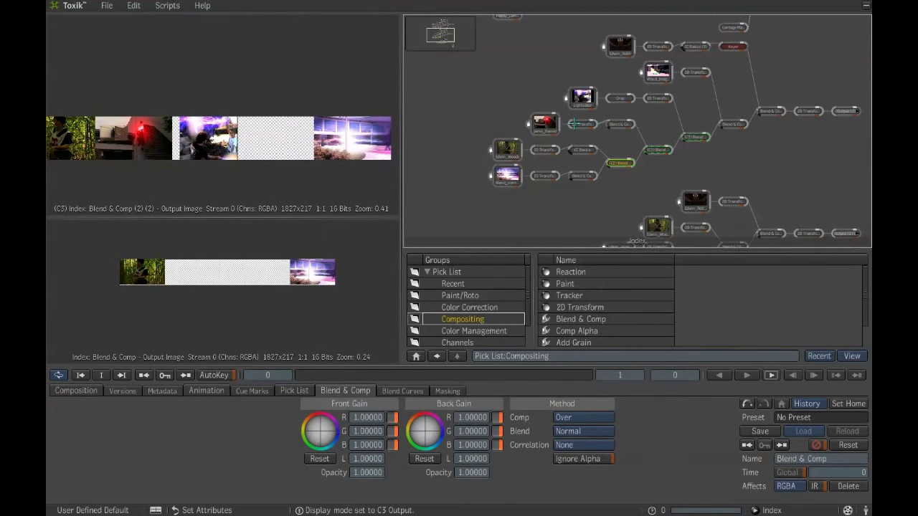
Select the CC Basics node feeding the C2 Blend & Comp to open its color correction settings
{"action": "left_click", "coordinate": [581, 124]}
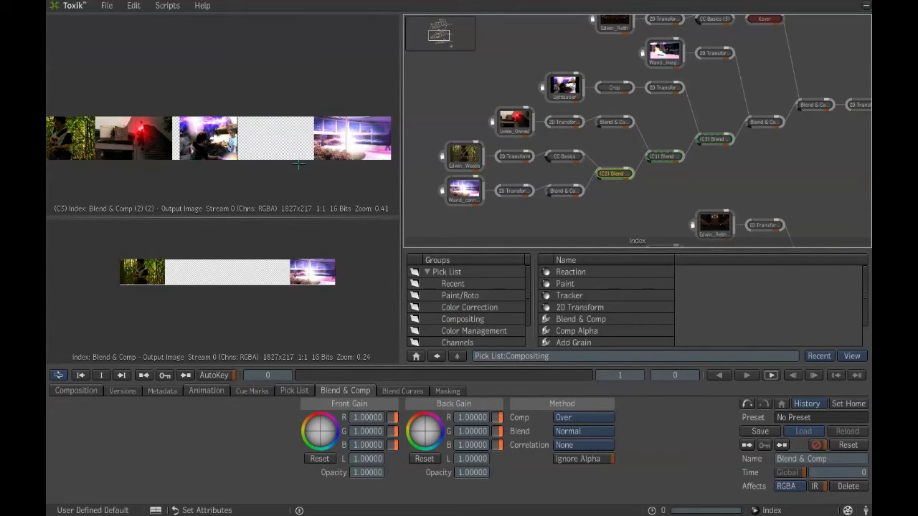
{"action": "left_click", "coordinate": [563, 156]}
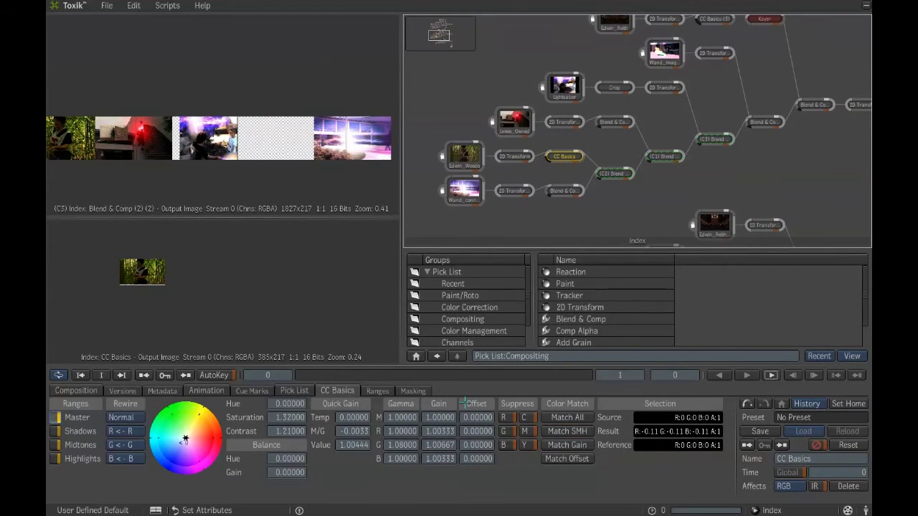
Select the C2 Blend & Comp node to show its output and open its front and back gain settings
{"action": "scroll", "coordinate": [564, 157], "scroll_direction": "up", "scroll_amount": 2}
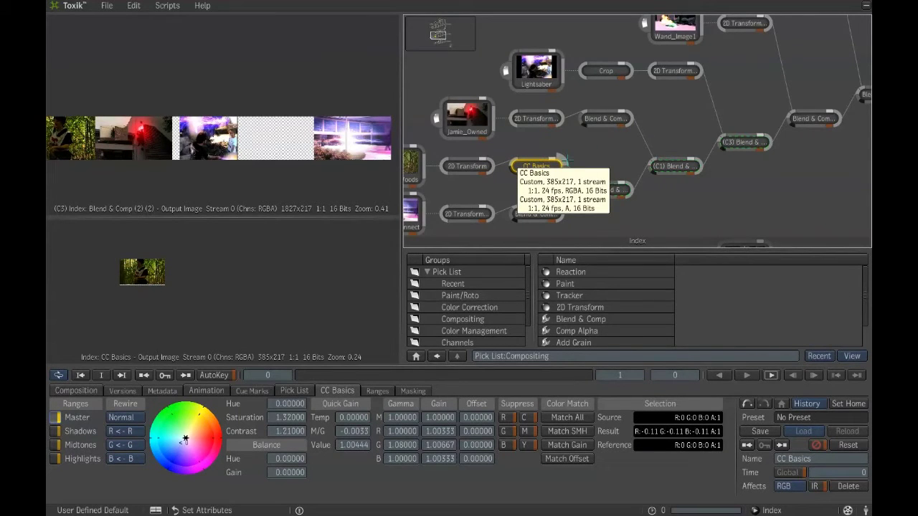
{"action": "scroll", "coordinate": [565, 162], "scroll_direction": "down", "scroll_amount": 3}
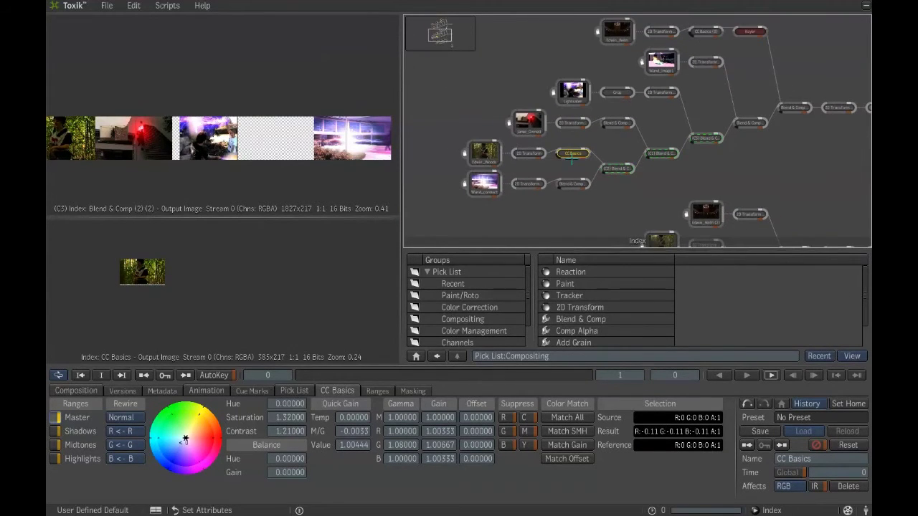
{"action": "scroll", "coordinate": [588, 169], "scroll_direction": "up", "scroll_amount": 2}
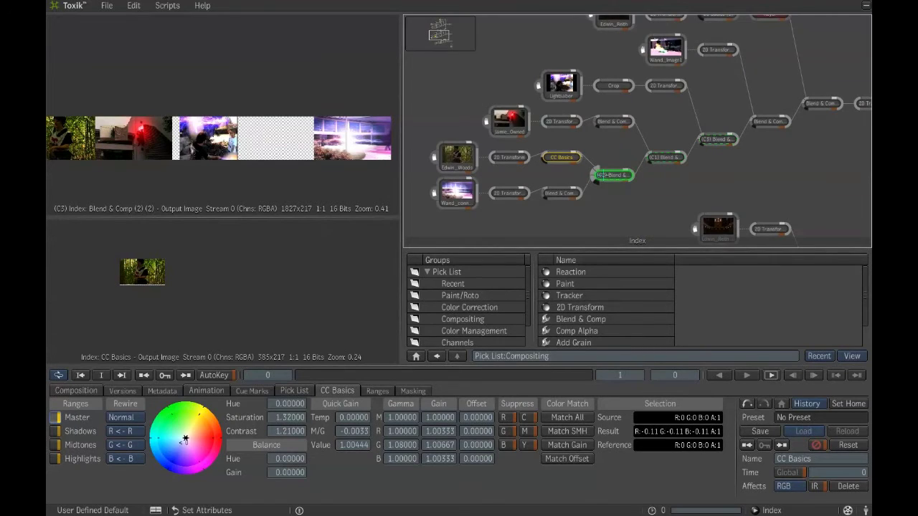
{"action": "left_click", "coordinate": [604, 175]}
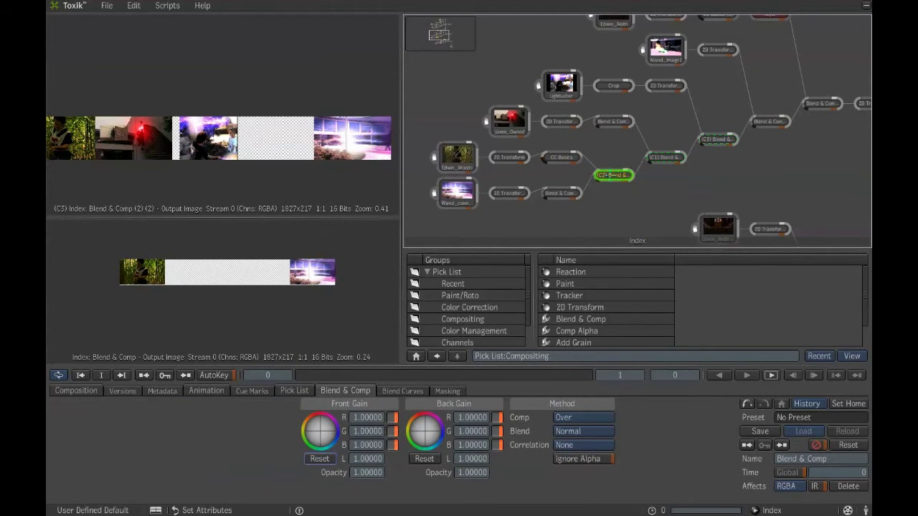
{"action": "scroll", "coordinate": [605, 175], "scroll_direction": "up", "scroll_amount": 1}
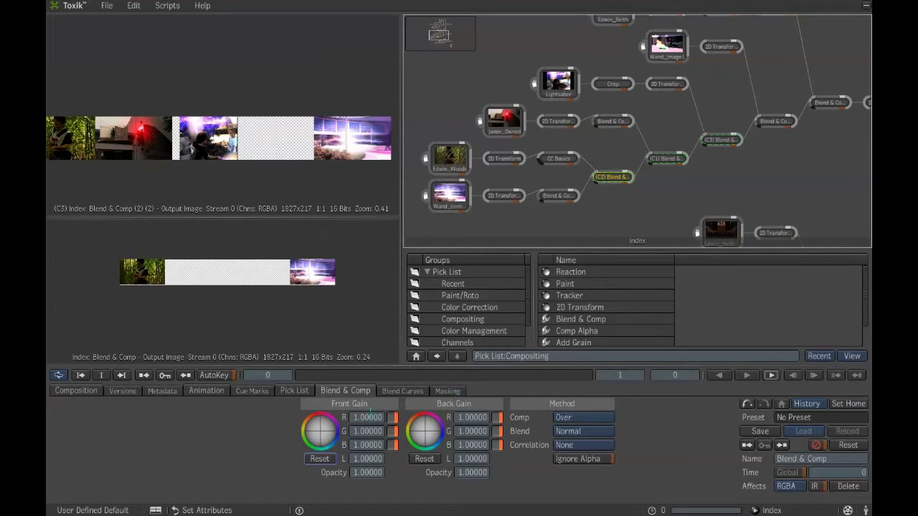
{"action": "left_click", "coordinate": [367, 472]}
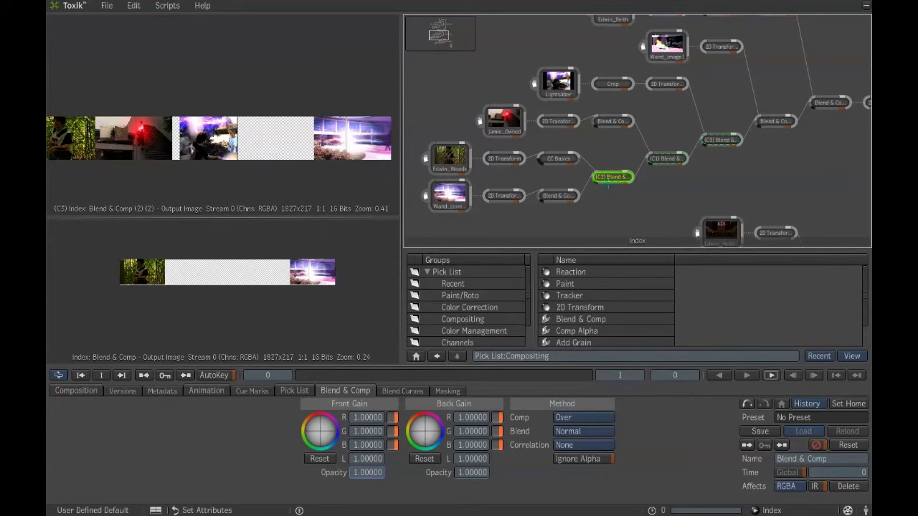
Create a Garbage Mask as masking input for the C2 Blend & Comp and place its node below the blend
{"action": "mouse_move", "coordinate": [609, 179]}
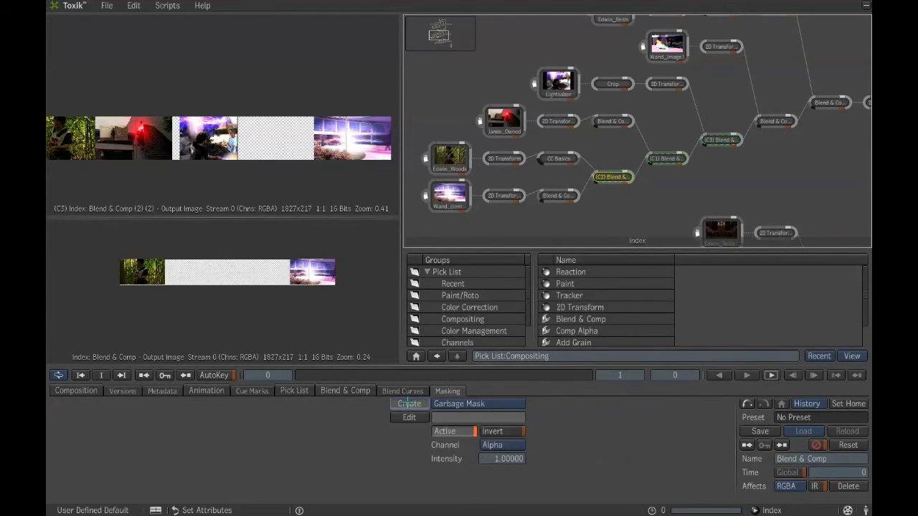
{"action": "left_click", "coordinate": [409, 404]}
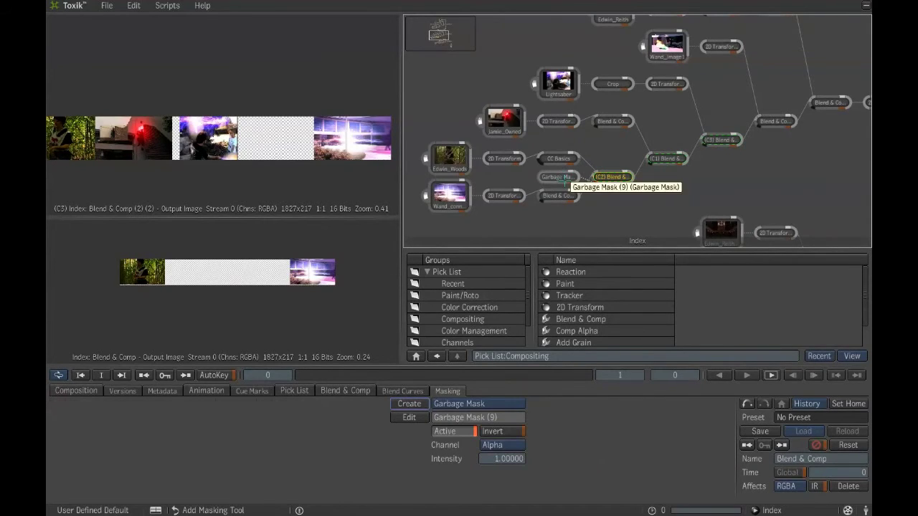
{"action": "left_click_drag", "start_coordinate": [565, 177], "coordinate": [606, 219]}
{"action": "left_click", "coordinate": [613, 179]}
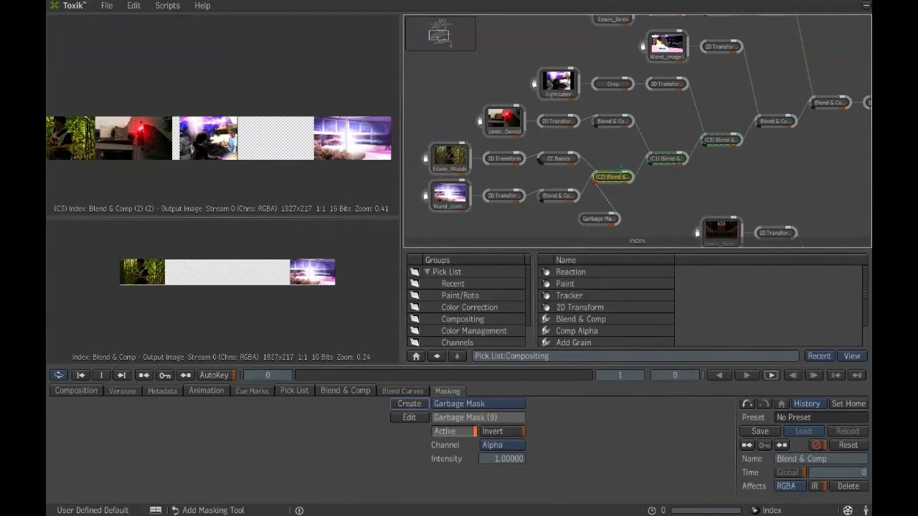
List the Paint/Roto tools and draw a closed freeform shape in the new Garbage Mask node
{"action": "left_click", "coordinate": [444, 297]}
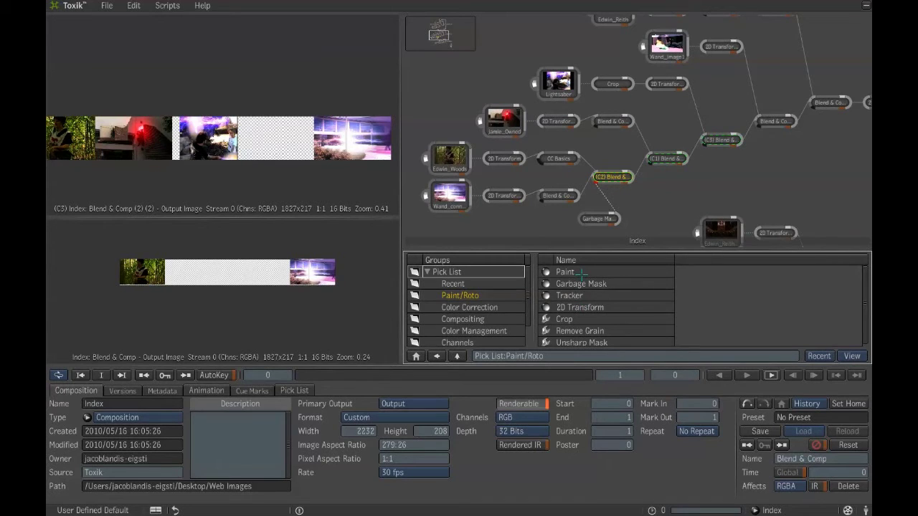
{"action": "left_click", "coordinate": [596, 219]}
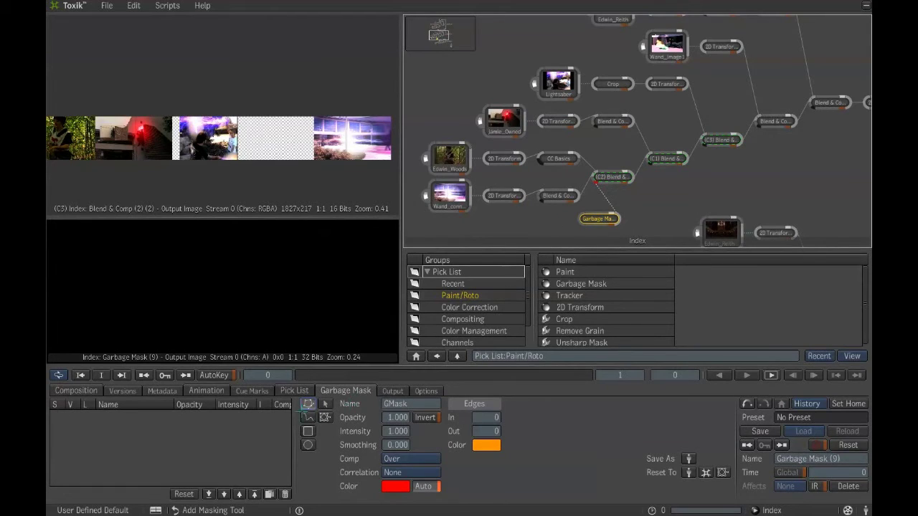
{"action": "left_click", "coordinate": [307, 418]}
{"action": "mouse_move", "coordinate": [223, 313]}
{"action": "left_mouse_down"}
{"action": "mouse_move", "coordinate": [189, 275]}
{"action": "mouse_move", "coordinate": [231, 268]}
{"action": "mouse_move", "coordinate": [208, 249]}
{"action": "mouse_move", "coordinate": [225, 243]}
{"action": "mouse_move", "coordinate": [274, 279]}
{"action": "mouse_move", "coordinate": [255, 299]}
{"action": "mouse_move", "coordinate": [268, 332]}
{"action": "mouse_move", "coordinate": [223, 314]}
{"action": "left_mouse_up"}
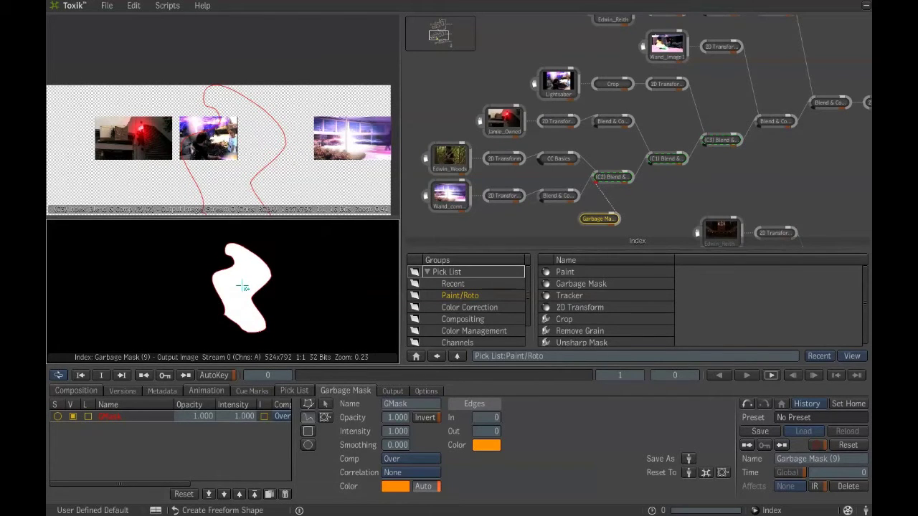
Reshape the freeform mask by moving its middle-left and lower-left points outward
{"action": "left_click", "coordinate": [328, 404]}
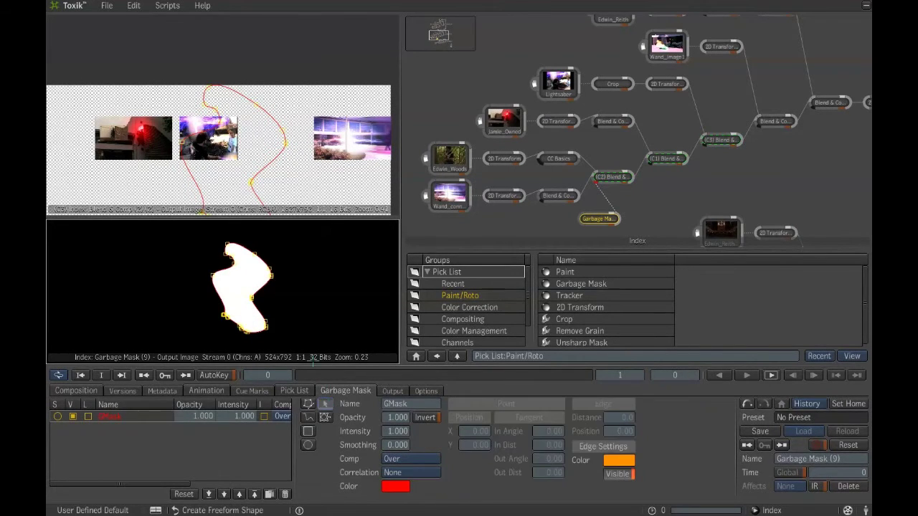
{"action": "scroll", "coordinate": [249, 293], "scroll_direction": "up", "scroll_amount": 6}
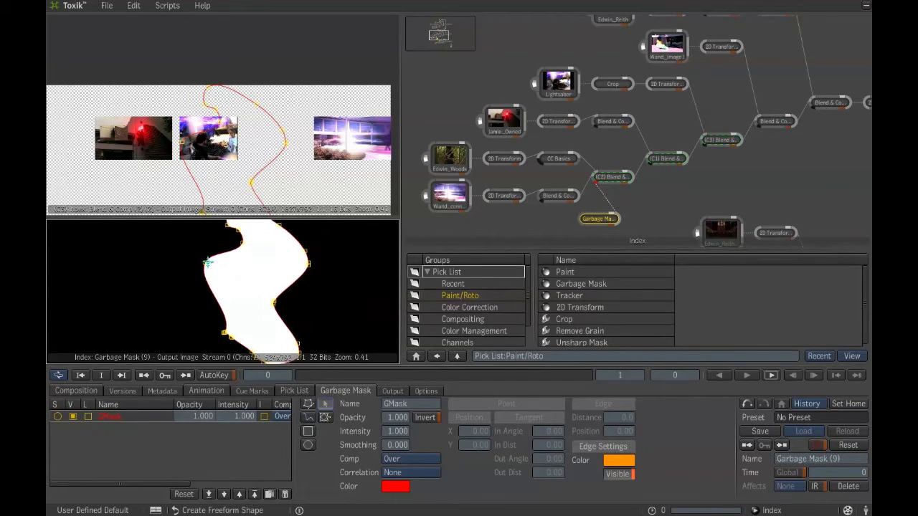
{"action": "mouse_move", "coordinate": [208, 263]}
{"action": "left_mouse_down"}
{"action": "mouse_move", "coordinate": [181, 258]}
{"action": "mouse_move", "coordinate": [209, 268]}
{"action": "mouse_move", "coordinate": [198, 272]}
{"action": "left_mouse_up"}
{"action": "left_click", "coordinate": [222, 332]}
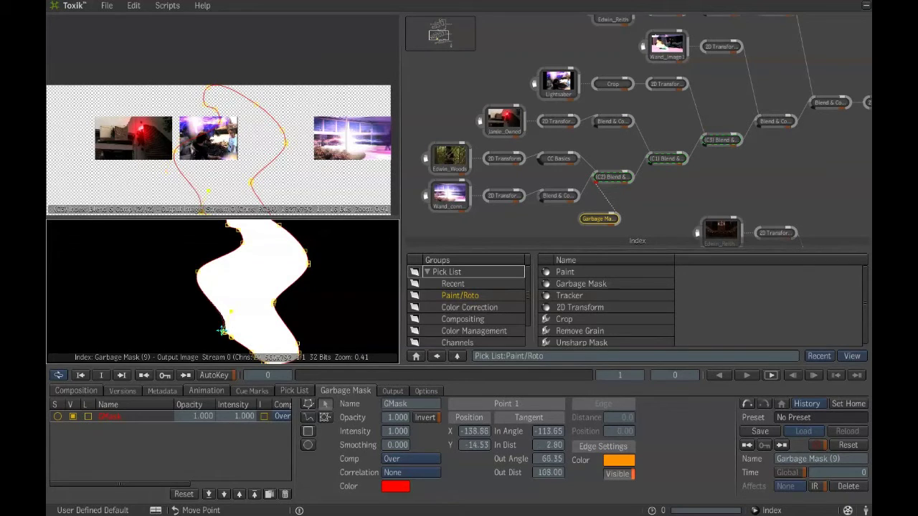
{"action": "left_click_drag", "start_coordinate": [222, 331], "coordinate": [213, 325]}
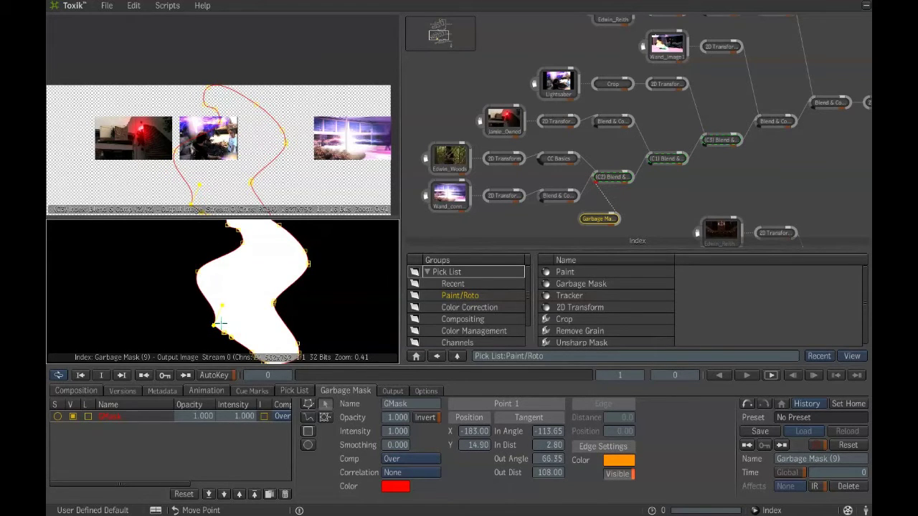
Feather the freeform mask about 94.9 out from its left edge and reduce the feather near its upper inlet with another gradient handle
{"action": "left_click", "coordinate": [202, 290]}
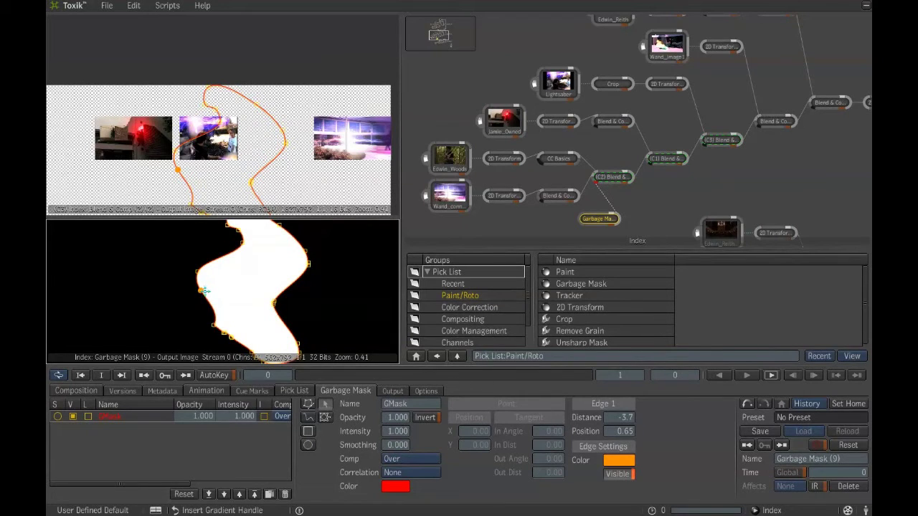
{"action": "left_click_drag", "start_coordinate": [205, 291], "coordinate": [180, 291]}
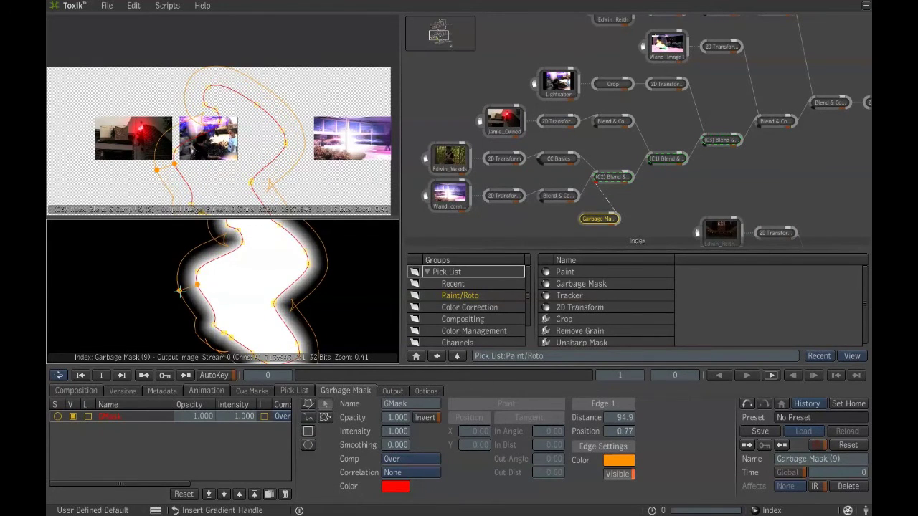
{"action": "left_click", "coordinate": [228, 252]}
Transform the freeform mask with a translation of about 20.75, -19.45 and a scale of about 1.07 by 0.95
{"action": "left_click", "coordinate": [325, 418]}
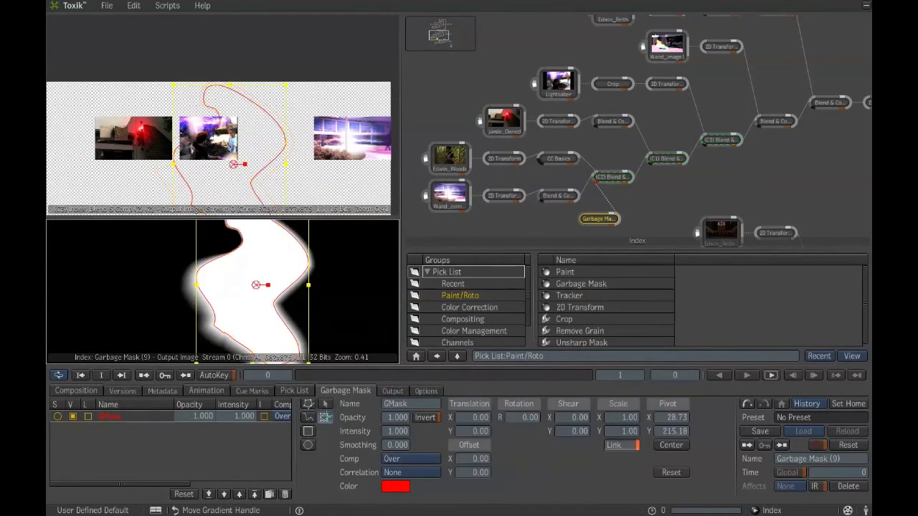
{"action": "scroll", "coordinate": [251, 290], "scroll_direction": "down", "scroll_amount": 4}
{"action": "left_click_drag", "start_coordinate": [262, 289], "coordinate": [260, 286]}
{"action": "key", "text": "ctrl+z"}
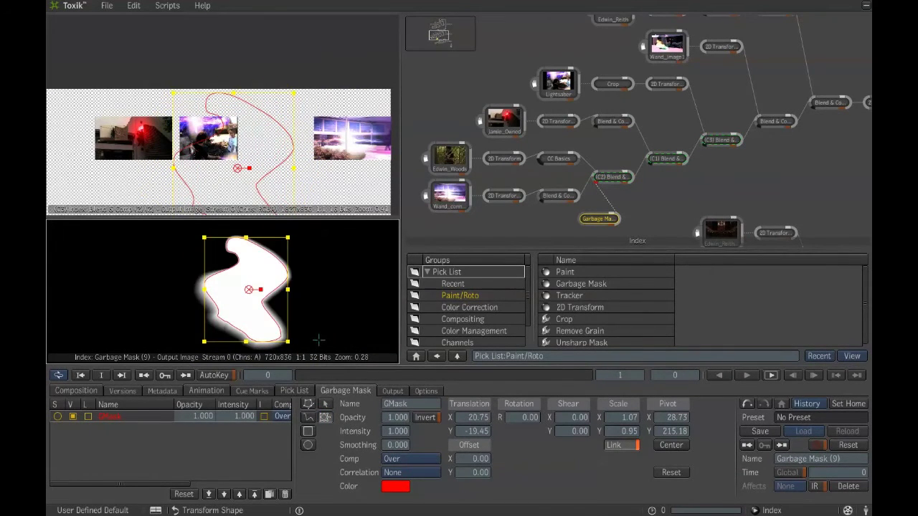
Draw a second closed mask shape point by point beside the freeform one, with a flat top and a tapered bottom
{"action": "left_click", "coordinate": [308, 404]}
{"action": "left_click", "coordinate": [322, 307]}
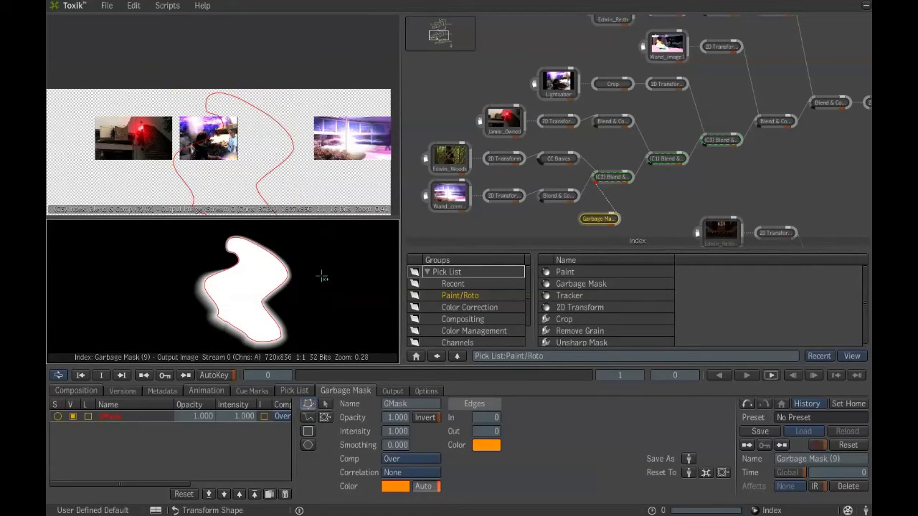
{"action": "left_click", "coordinate": [312, 255]}
{"action": "left_click", "coordinate": [369, 255]}
{"action": "left_click", "coordinate": [369, 311]}
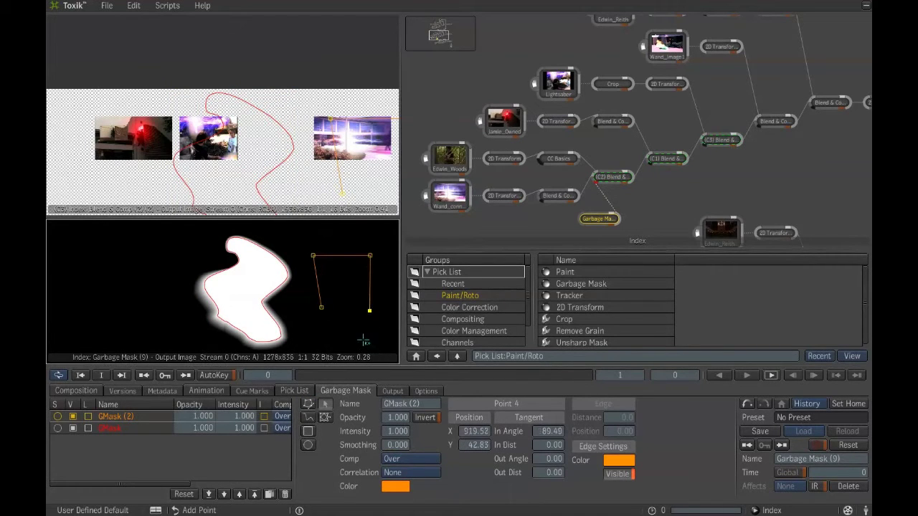
{"action": "left_click", "coordinate": [351, 335]}
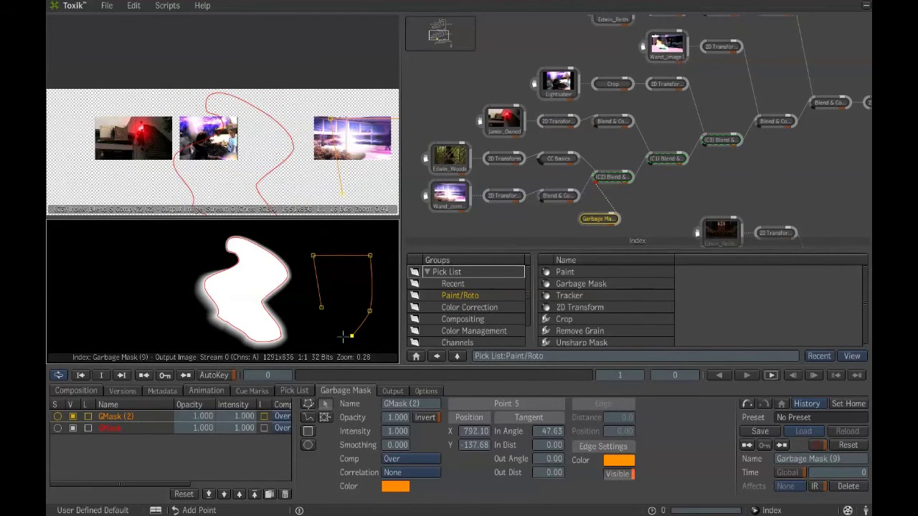
{"action": "left_click", "coordinate": [328, 327]}
{"action": "left_click", "coordinate": [322, 307]}
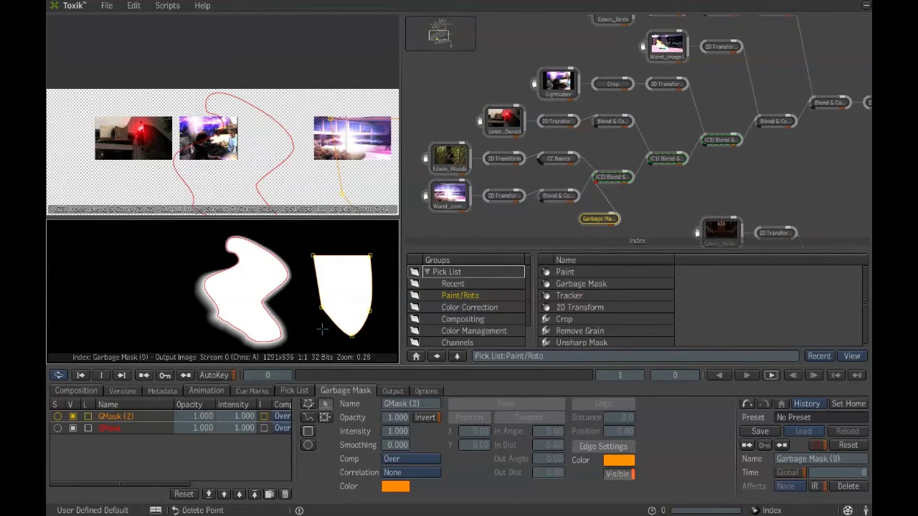
Insert a point on the second mask shape's lower-left edge, move it outward and delete it
{"action": "left_click", "coordinate": [335, 323]}
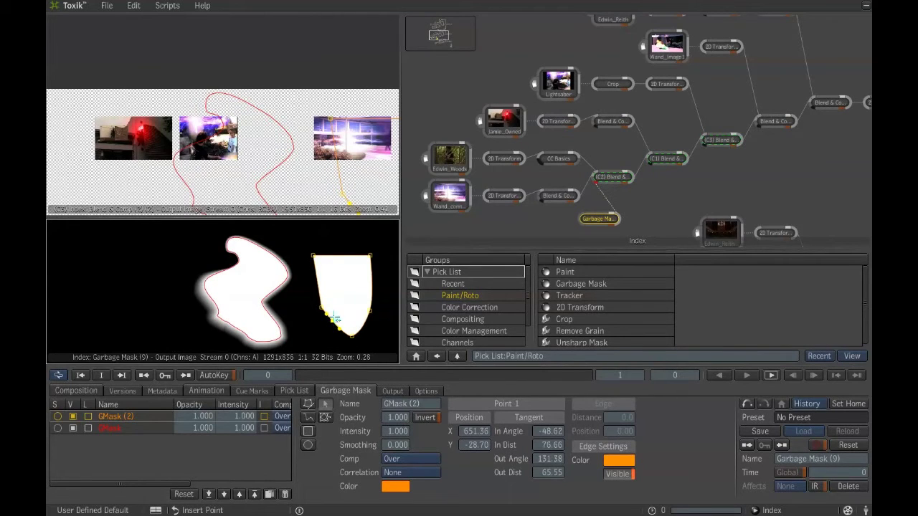
{"action": "left_click_drag", "start_coordinate": [324, 325], "coordinate": [327, 331]}
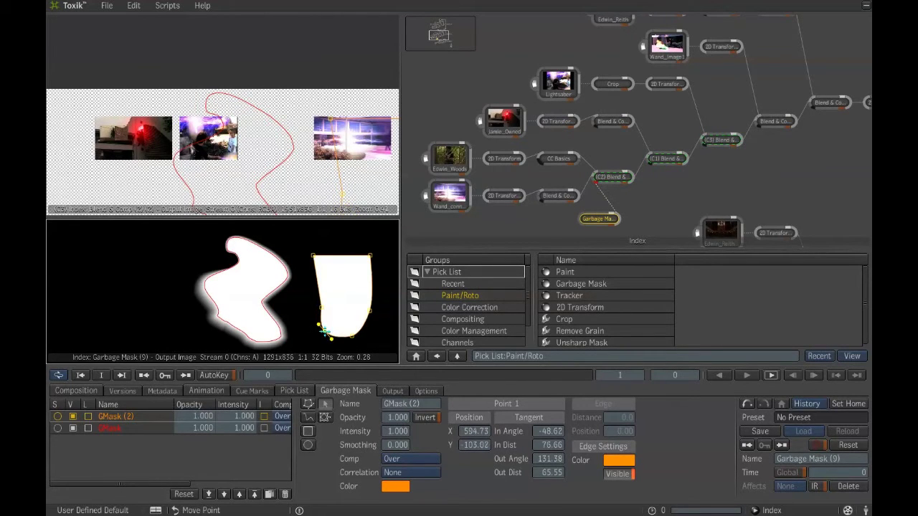
{"action": "key", "text": "Delete"}
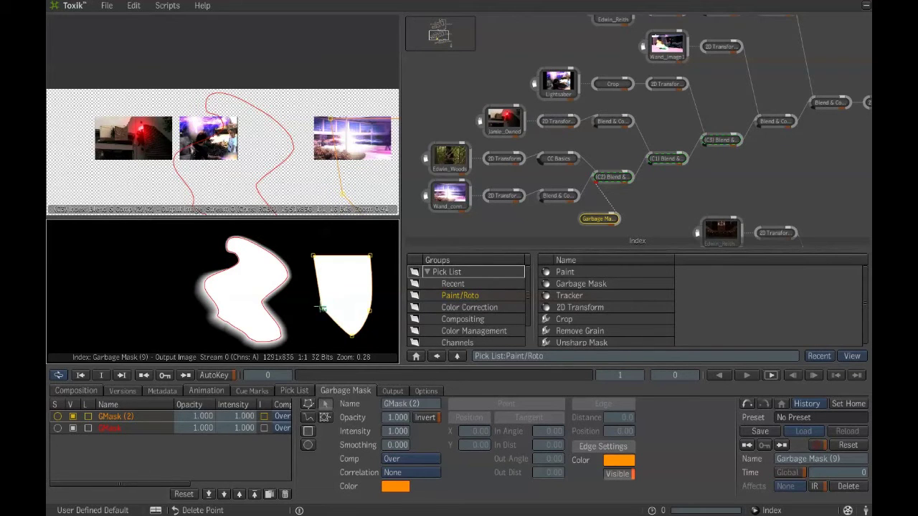
Delete the second mask shape's lower-left corner point and round its bottom point by adjusting the tangents
{"action": "left_click", "coordinate": [321, 308]}
{"action": "key", "text": "Delete"}
{"action": "left_click", "coordinate": [351, 335]}
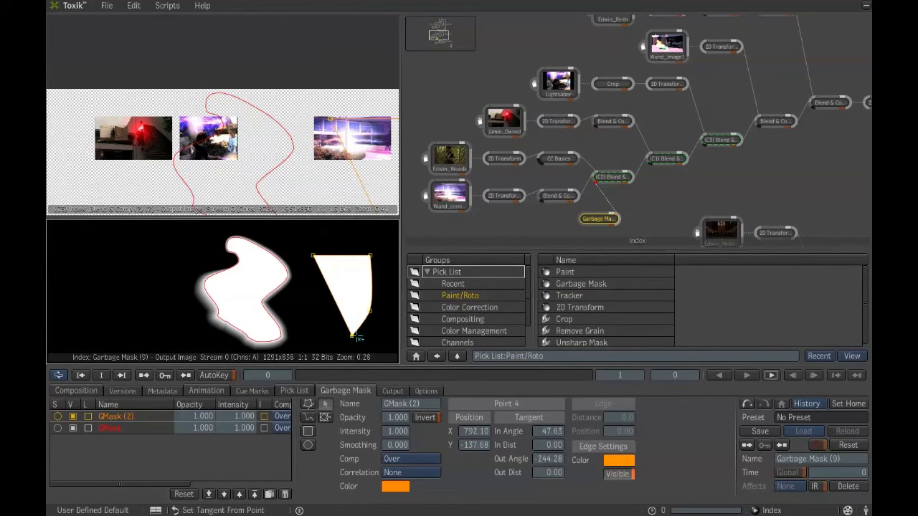
{"action": "left_click", "coordinate": [351, 336]}
{"action": "left_click", "coordinate": [352, 336]}
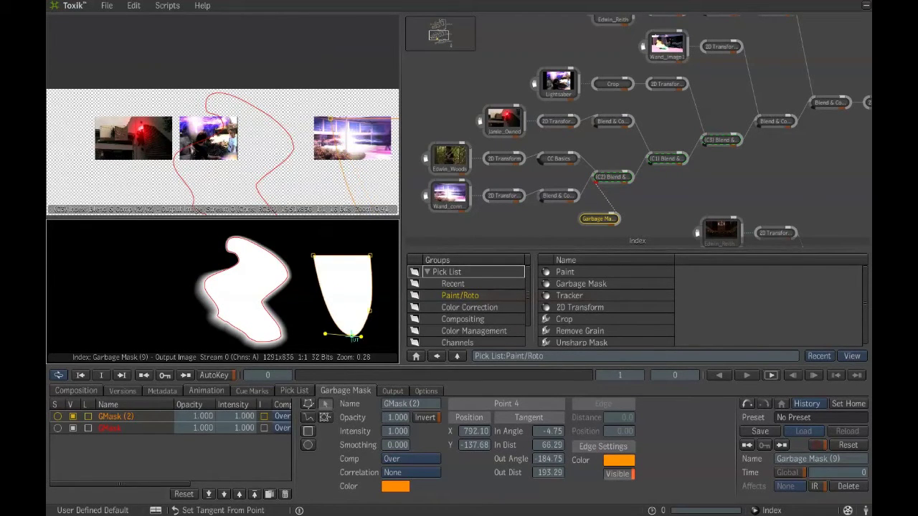
{"action": "left_click_drag", "start_coordinate": [327, 335], "coordinate": [369, 337]}
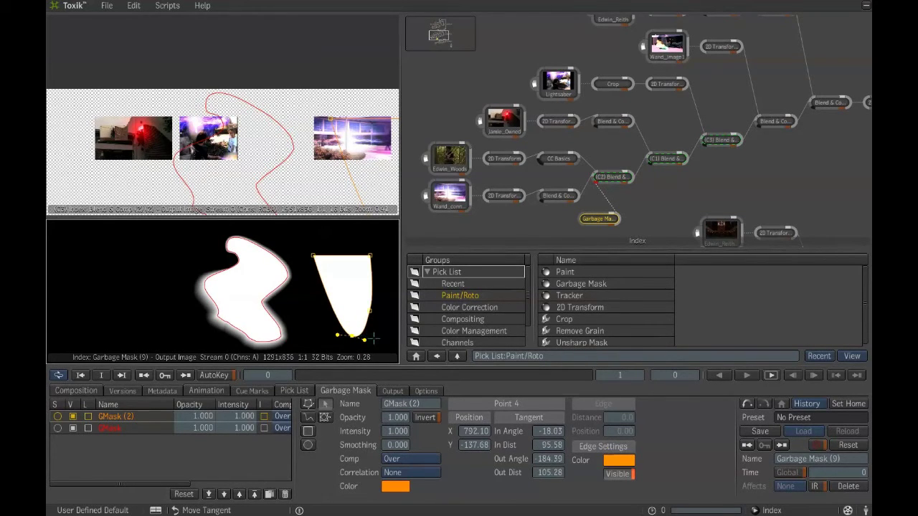
Feather the second mask shape about 65.7 outward, and insert a point on its left edge and move it outward
{"action": "left_click_drag", "start_coordinate": [324, 289], "coordinate": [315, 291]}
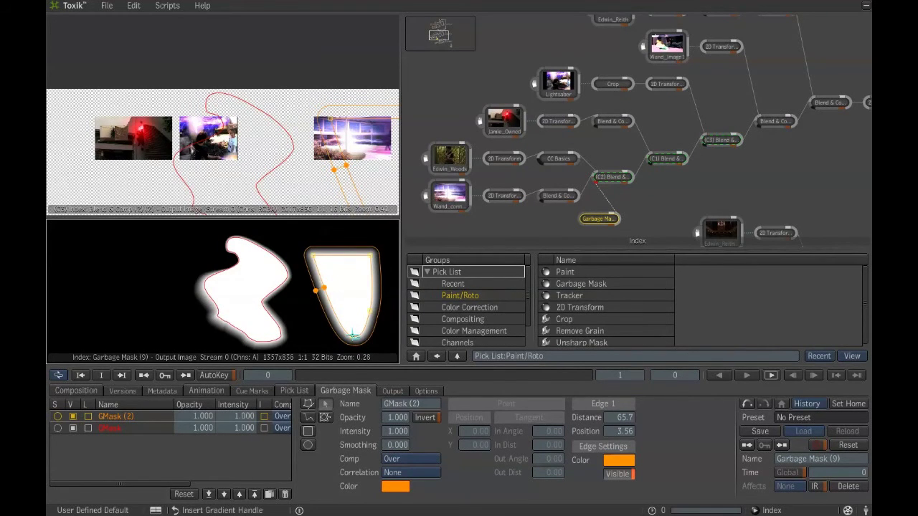
{"action": "left_click", "coordinate": [352, 334]}
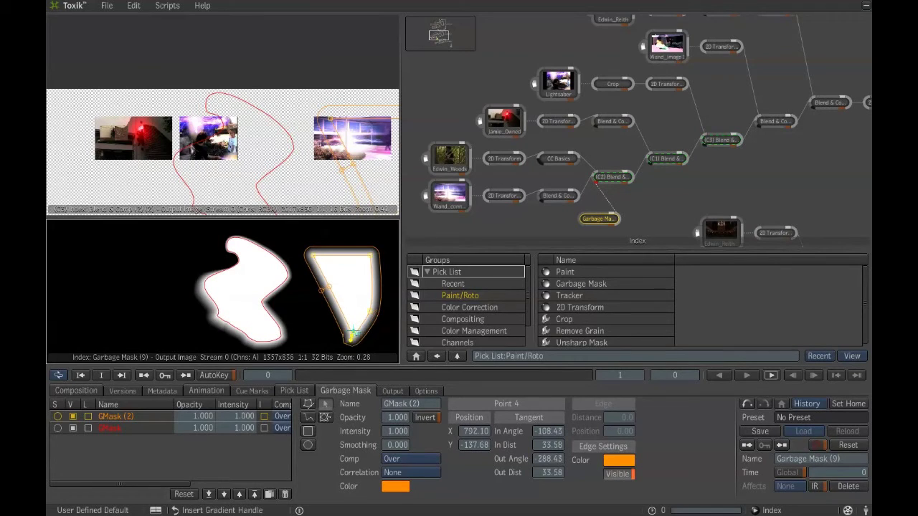
{"action": "left_click_drag", "start_coordinate": [352, 334], "coordinate": [342, 325]}
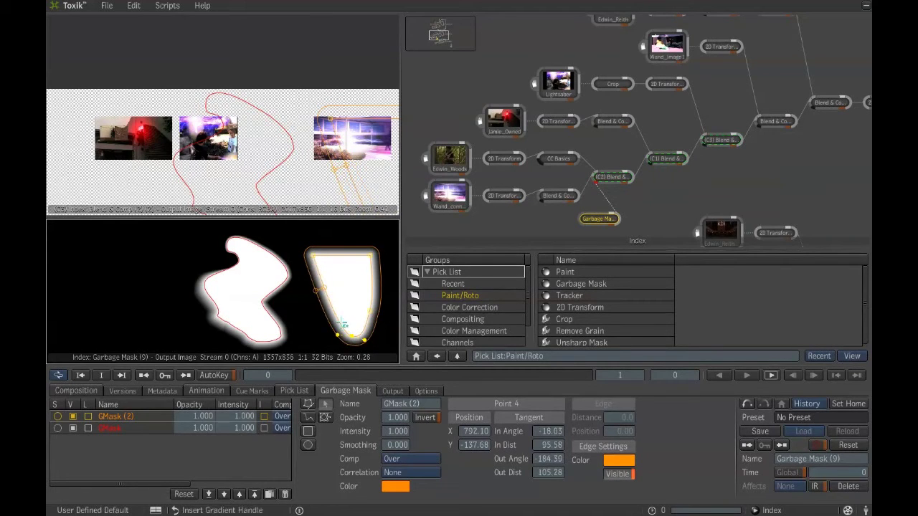
{"action": "left_click", "coordinate": [337, 318]}
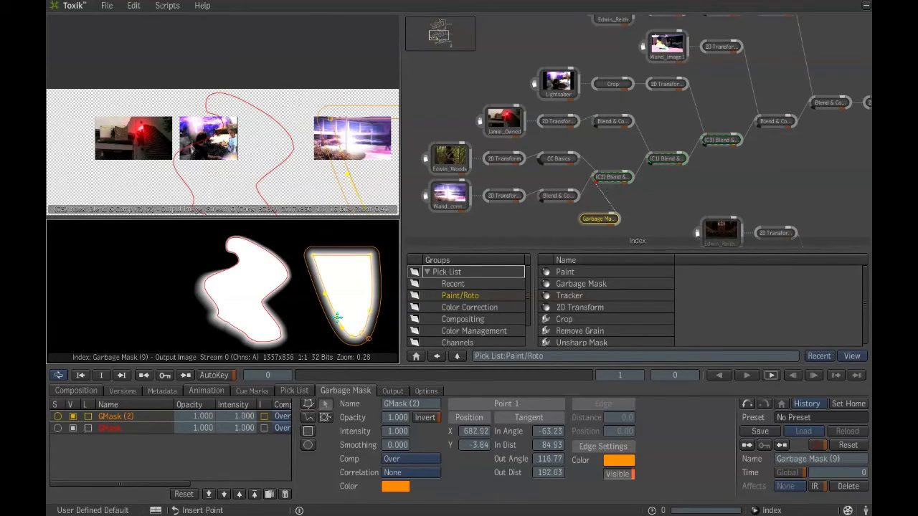
{"action": "left_click_drag", "start_coordinate": [337, 318], "coordinate": [317, 310]}
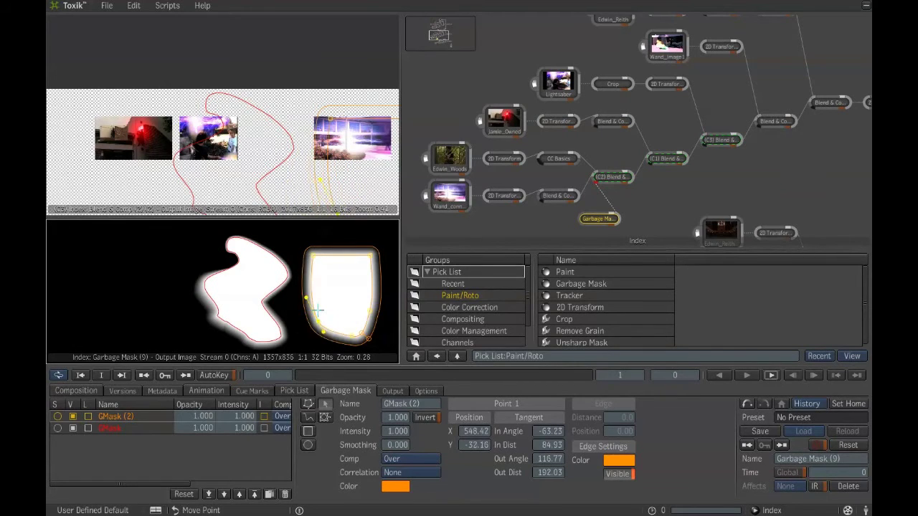
Delete the moved point on the second mask shape's left edge, and open the player's context options and dismiss them
{"action": "key", "text": "Delete"}
{"action": "right_click", "coordinate": [330, 290]}
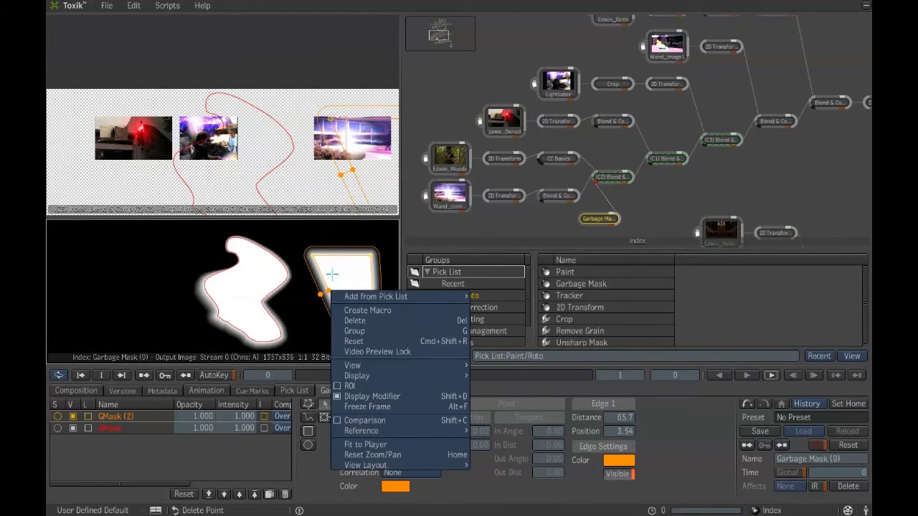
{"action": "left_click", "coordinate": [332, 275]}
{"action": "right_click", "coordinate": [157, 259]}
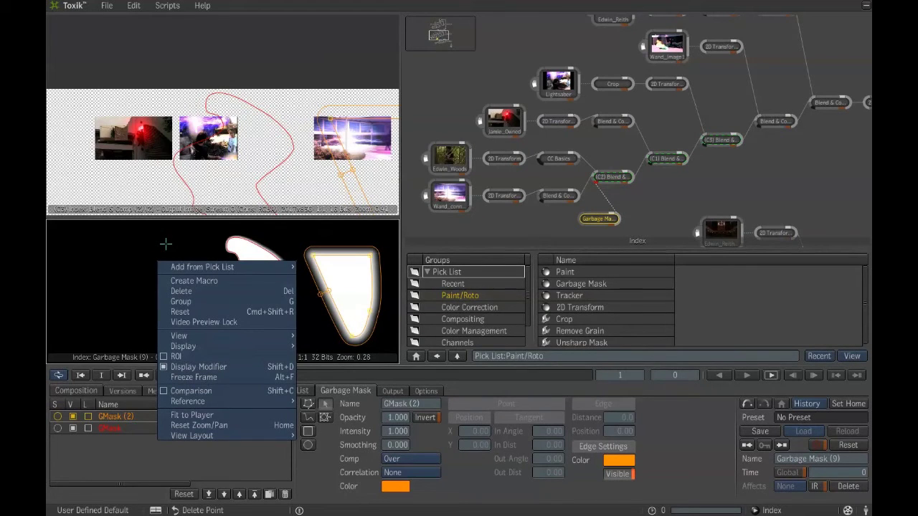
{"action": "left_click", "coordinate": [174, 241]}
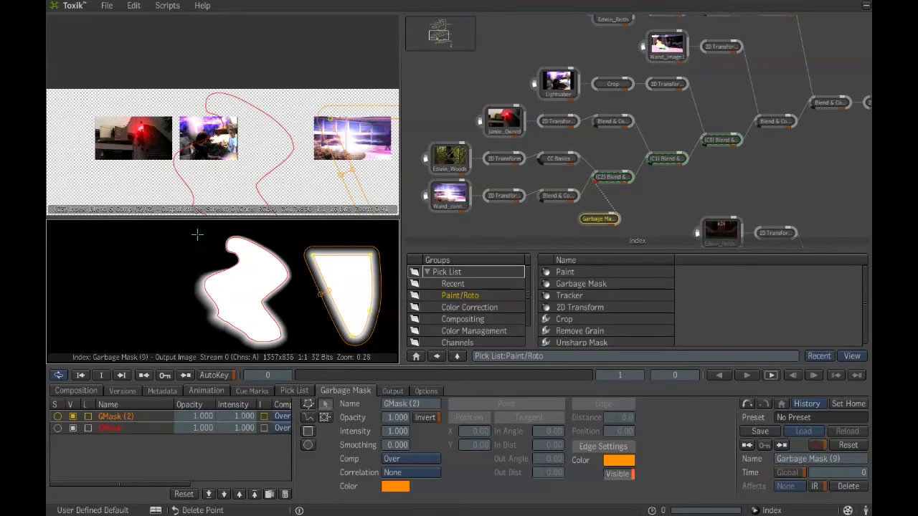
Set the schematic's 2D flow direction to Top - Down in the user preferences and apply it to the node tree
{"action": "scroll", "coordinate": [451, 192], "scroll_direction": "down", "scroll_amount": 2}
{"action": "scroll", "coordinate": [601, 164], "scroll_direction": "down", "scroll_amount": 2}
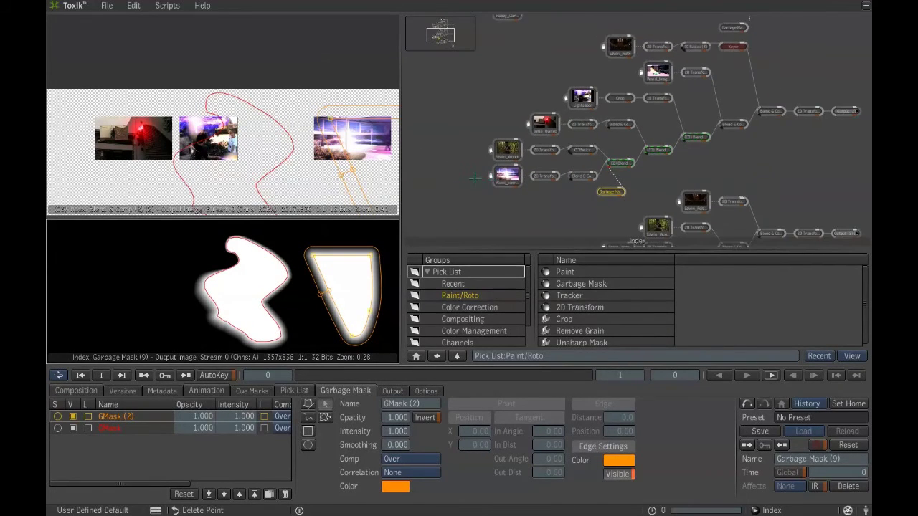
{"action": "left_click_drag", "start_coordinate": [601, 163], "coordinate": [541, 120]}
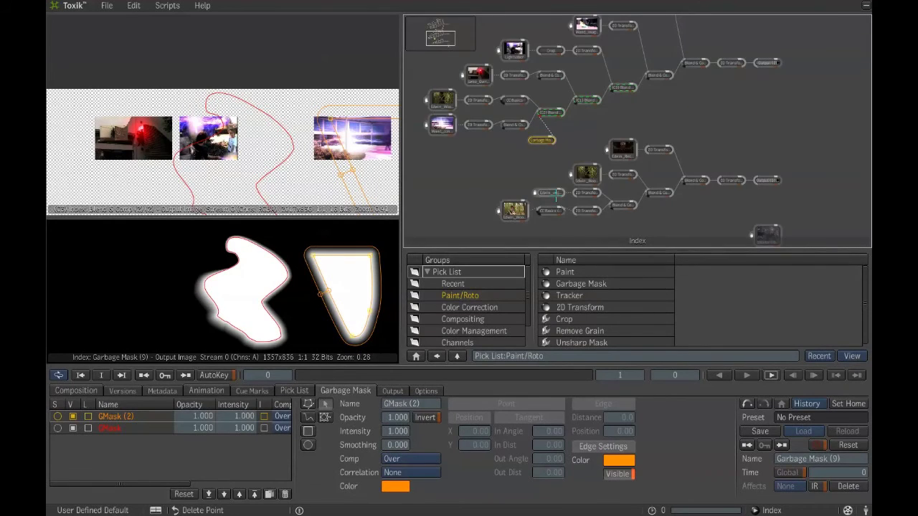
{"action": "scroll", "coordinate": [589, 166], "scroll_direction": "up", "scroll_amount": 2}
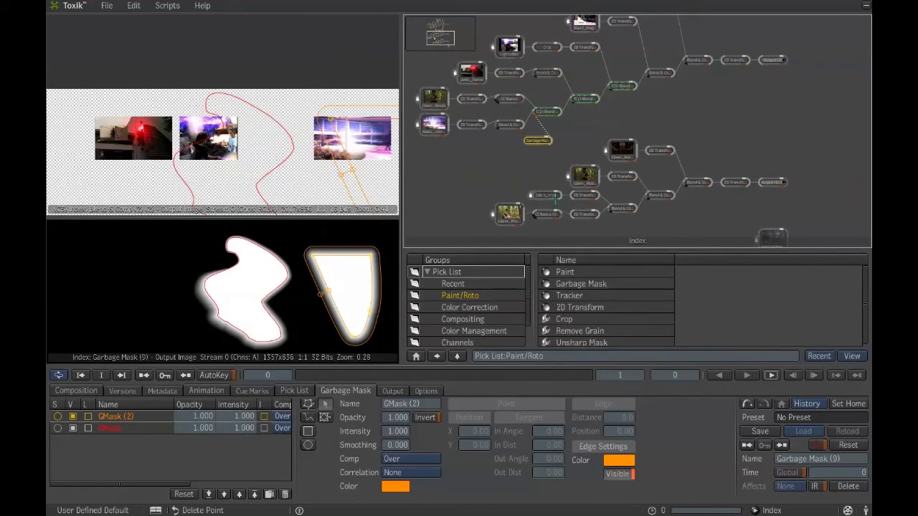
{"action": "middle_click", "coordinate": [589, 167]}
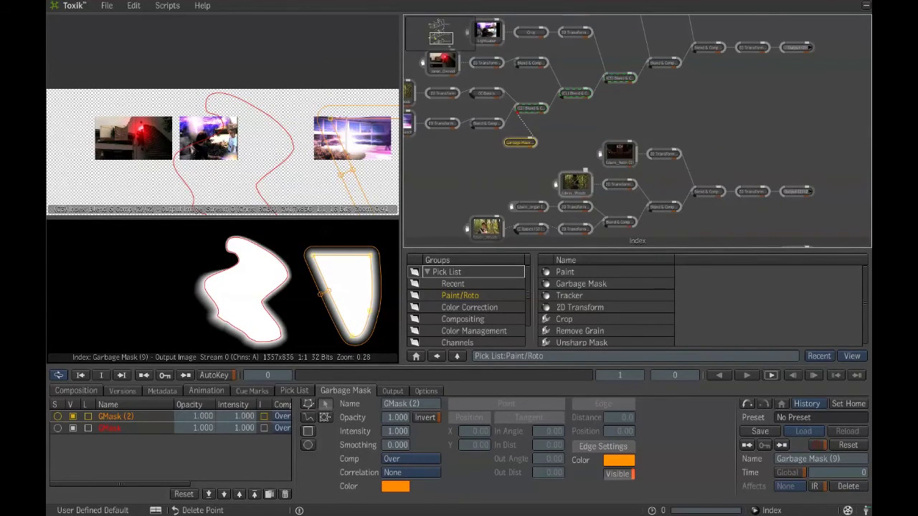
{"action": "left_click", "coordinate": [867, 510]}
{"action": "left_click", "coordinate": [494, 251]}
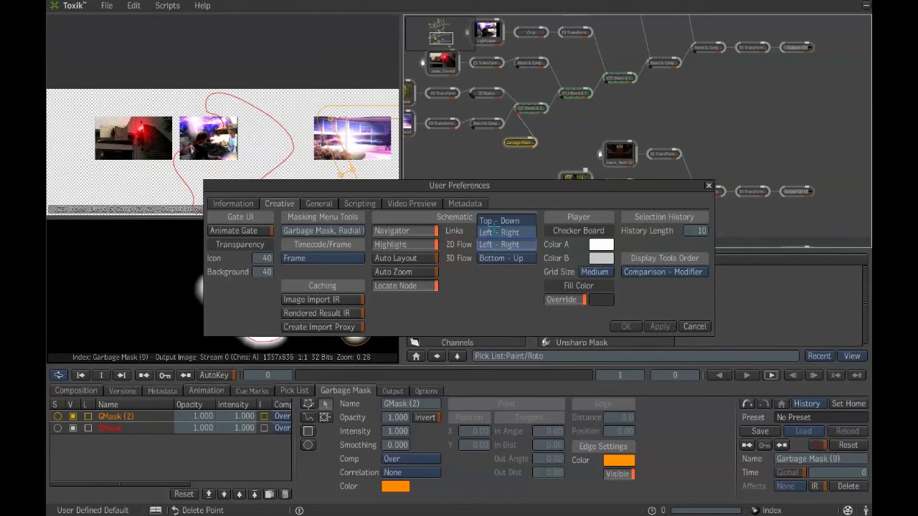
{"action": "left_click", "coordinate": [494, 224]}
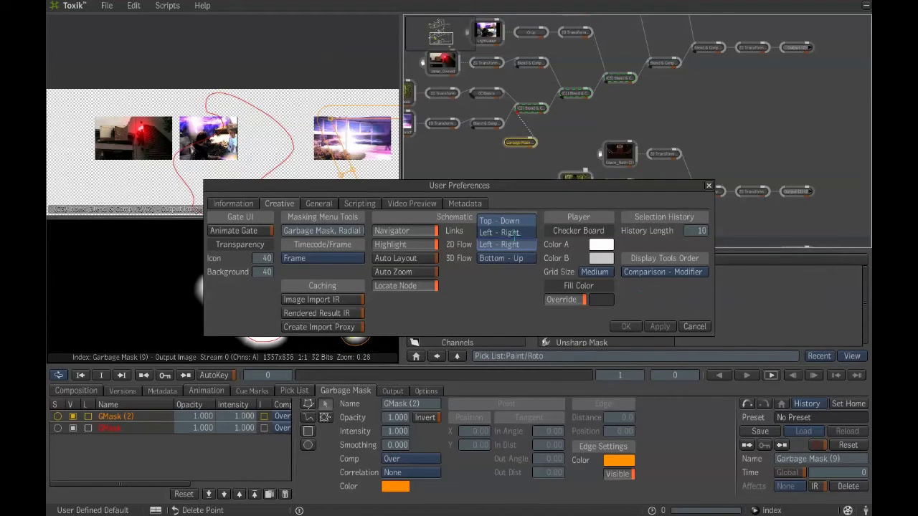
{"action": "left_click", "coordinate": [621, 326]}
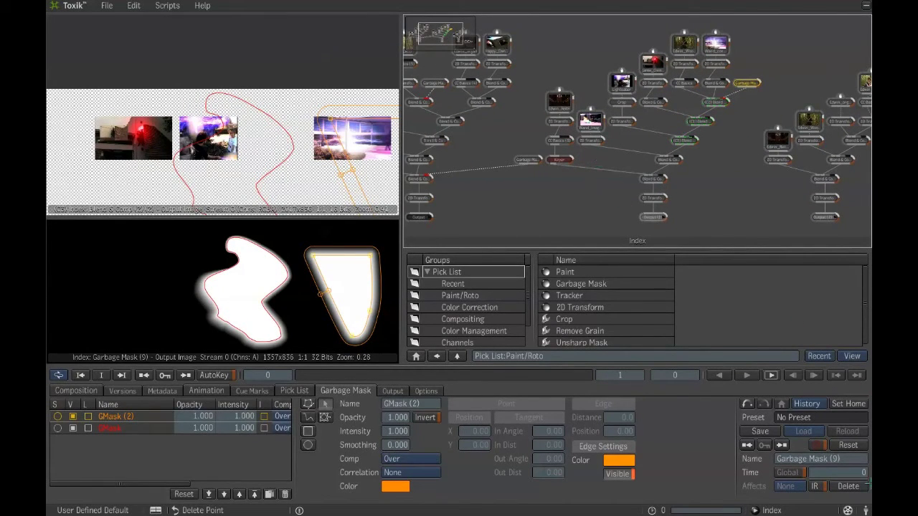
Set the schematic's 2D flow direction back to Left - Right in the user preferences
{"action": "left_click", "coordinate": [867, 511]}
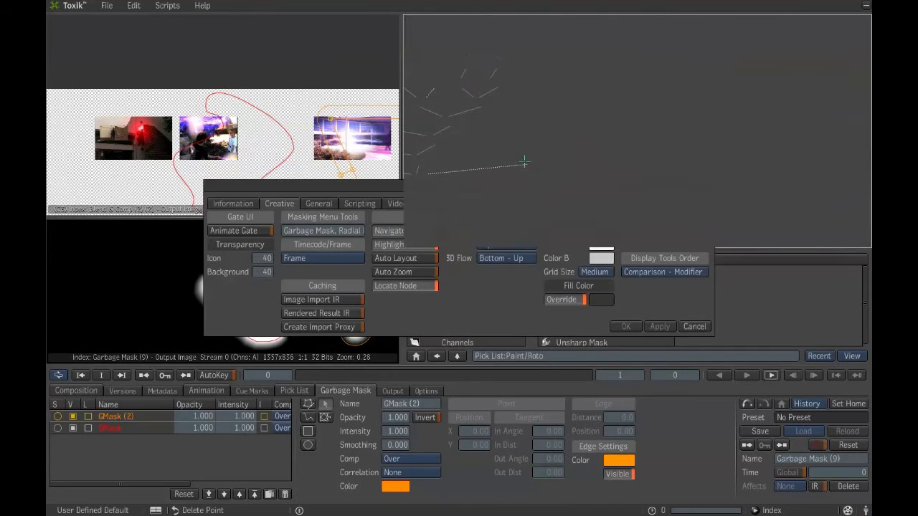
{"action": "left_click", "coordinate": [501, 245]}
{"action": "left_click", "coordinate": [501, 232]}
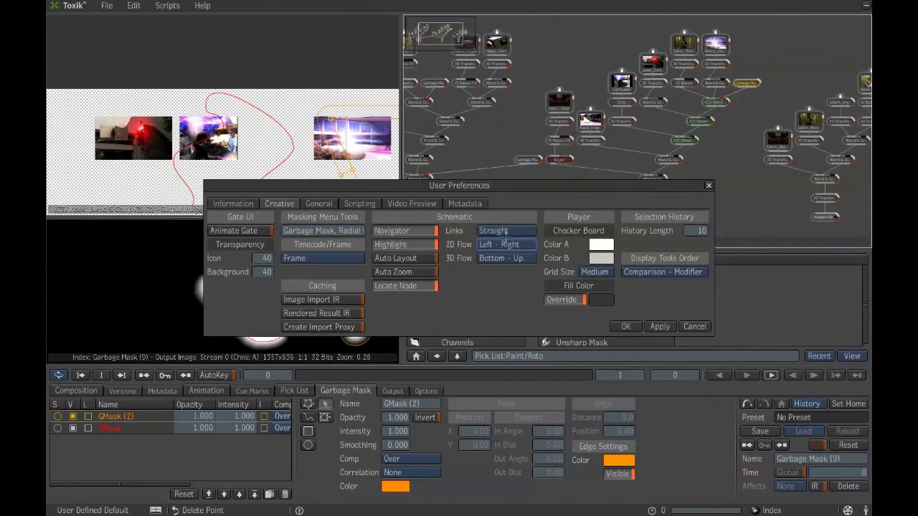
{"action": "left_click", "coordinate": [627, 326]}
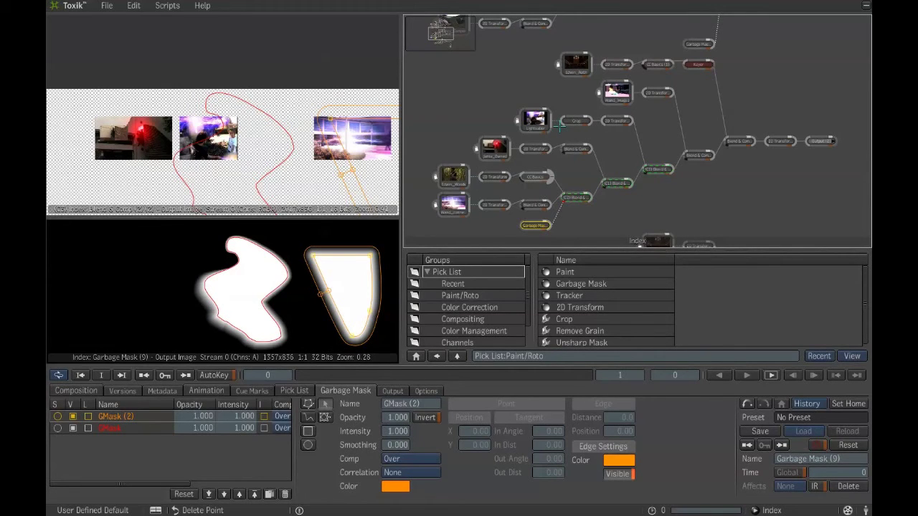
Move the gradient handle on the second mask shape's left edge slightly inward, to a feather distance of about 60.7
{"action": "scroll", "coordinate": [560, 126], "scroll_direction": "down", "scroll_amount": 2}
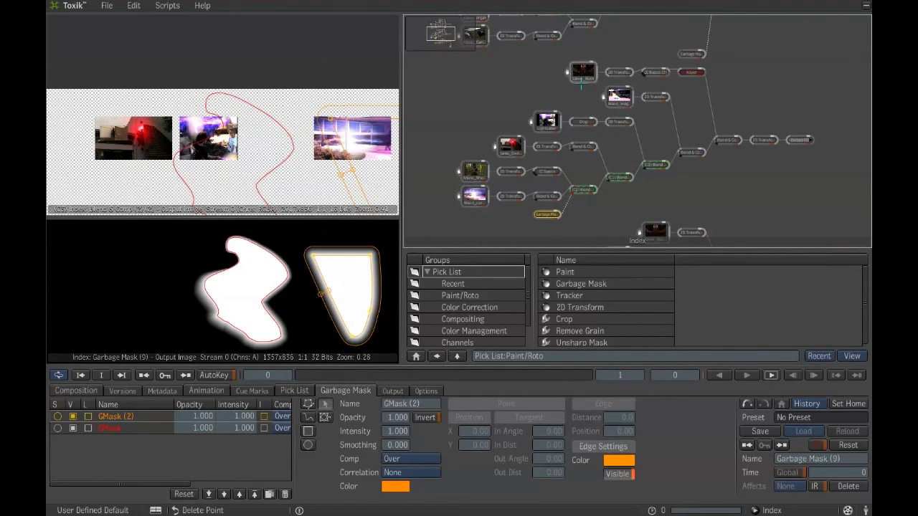
{"action": "scroll", "coordinate": [338, 173], "scroll_direction": "down", "scroll_amount": 2}
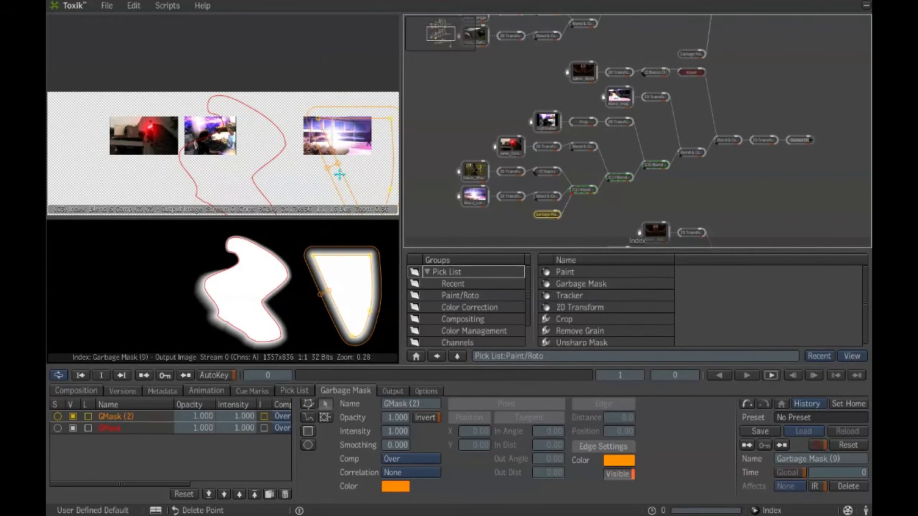
{"action": "mouse_move", "coordinate": [327, 168]}
{"action": "left_mouse_down"}
{"action": "mouse_move", "coordinate": [317, 171]}
{"action": "mouse_move", "coordinate": [328, 169]}
{"action": "left_mouse_up"}
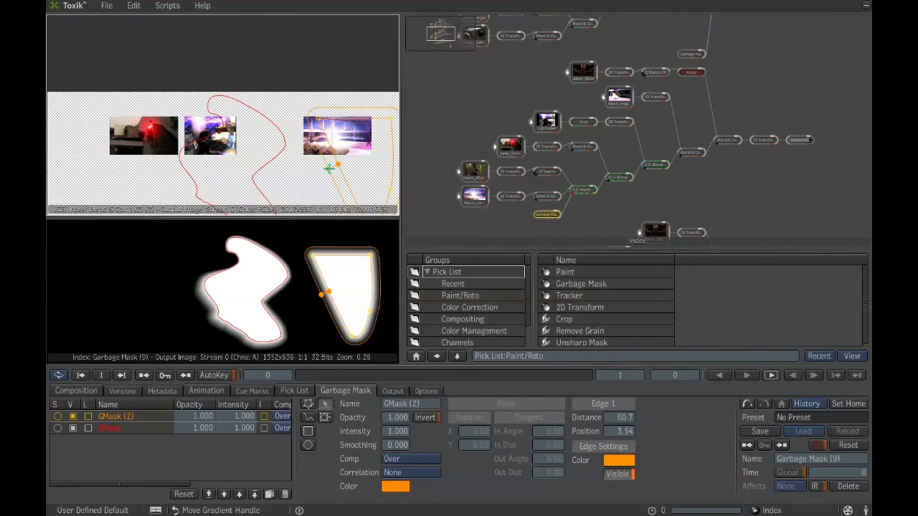
Minimize the Toxik window to reveal the desktop
{"action": "scroll", "coordinate": [507, 113], "scroll_direction": "up", "scroll_amount": 2}
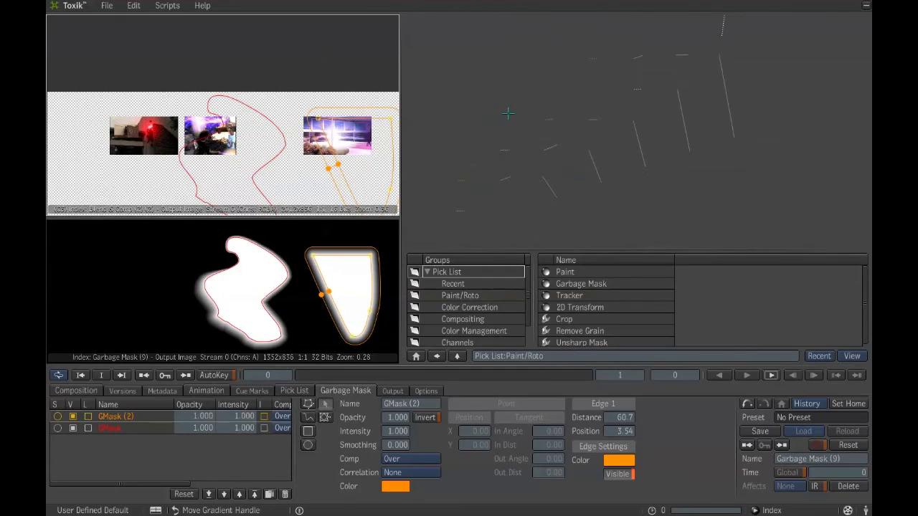
{"action": "scroll", "coordinate": [508, 113], "scroll_direction": "up", "scroll_amount": 2}
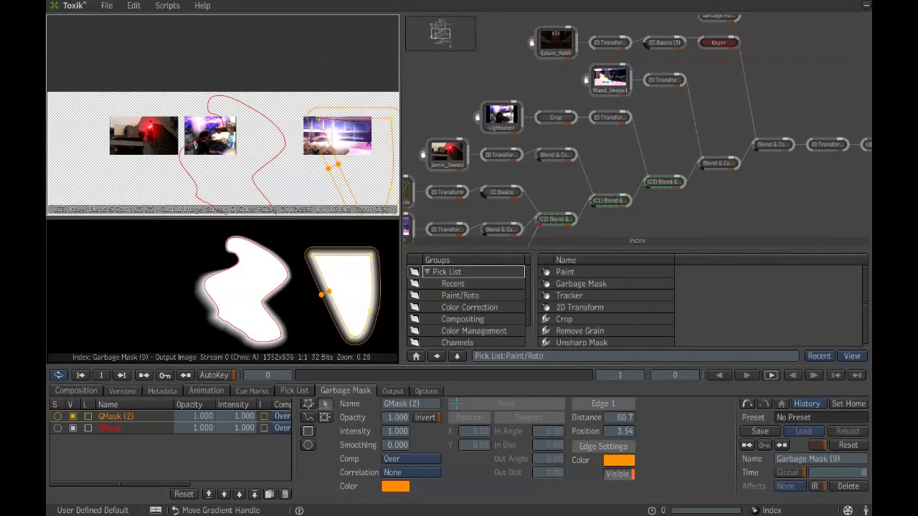
{"action": "scroll", "coordinate": [530, 150], "scroll_direction": "down", "scroll_amount": 2}
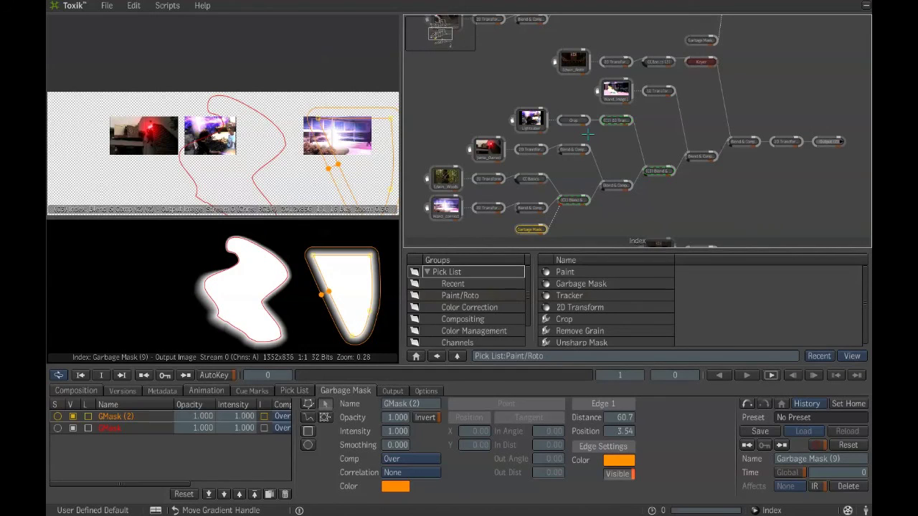
{"action": "scroll", "coordinate": [588, 135], "scroll_direction": "down", "scroll_amount": 3}
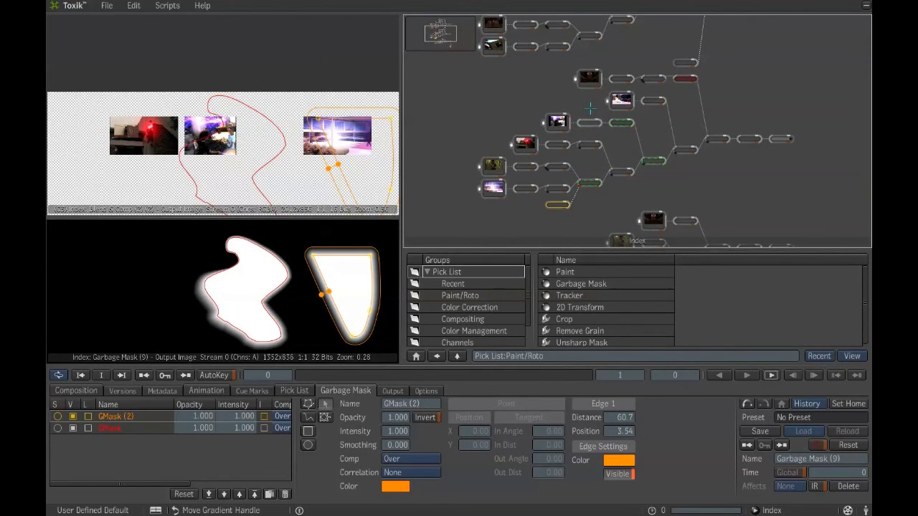
{"action": "left_click", "coordinate": [865, 6]}
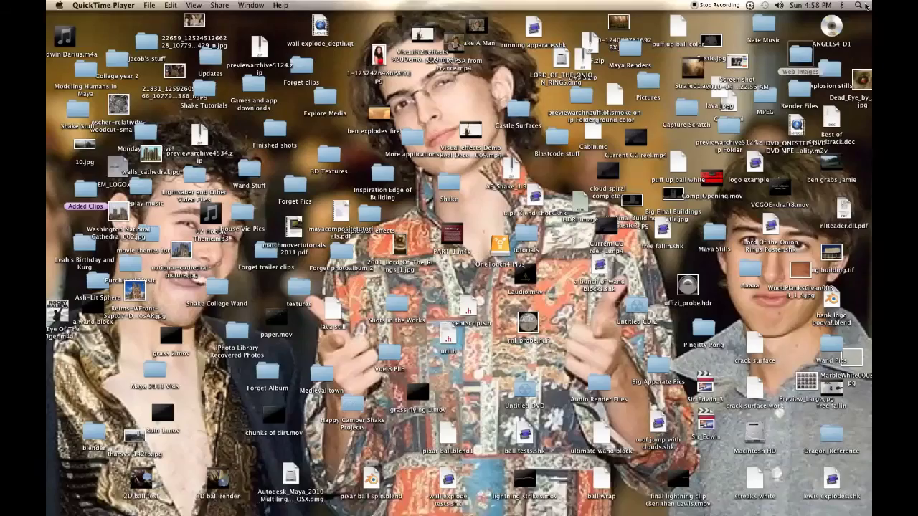